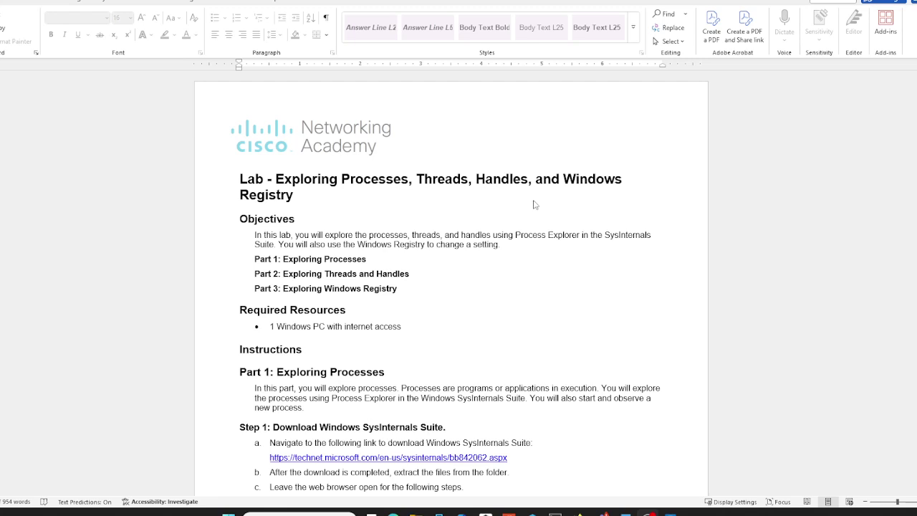
# - Read the lab handout through Step 2, highlighting the sentence that defines processes
pyautogui.scroll(-1, 533, 207)
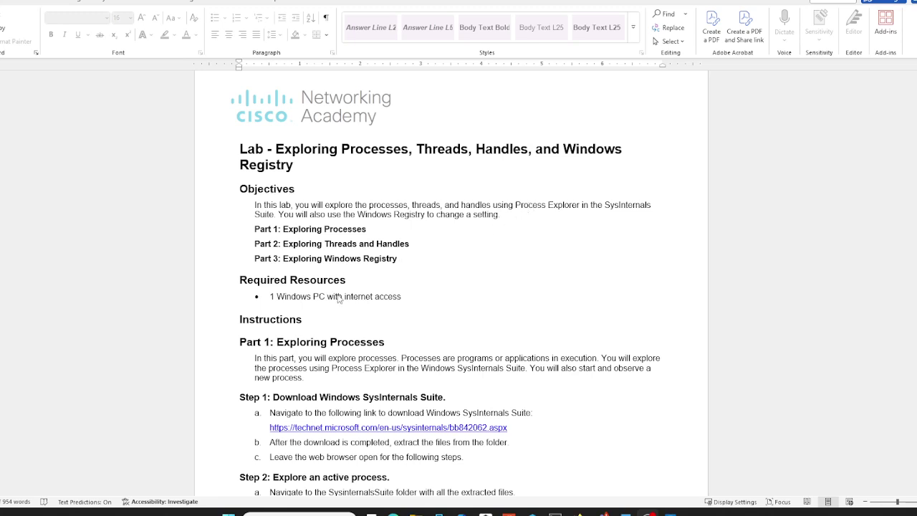
pyautogui.scroll(-2, 340, 298)
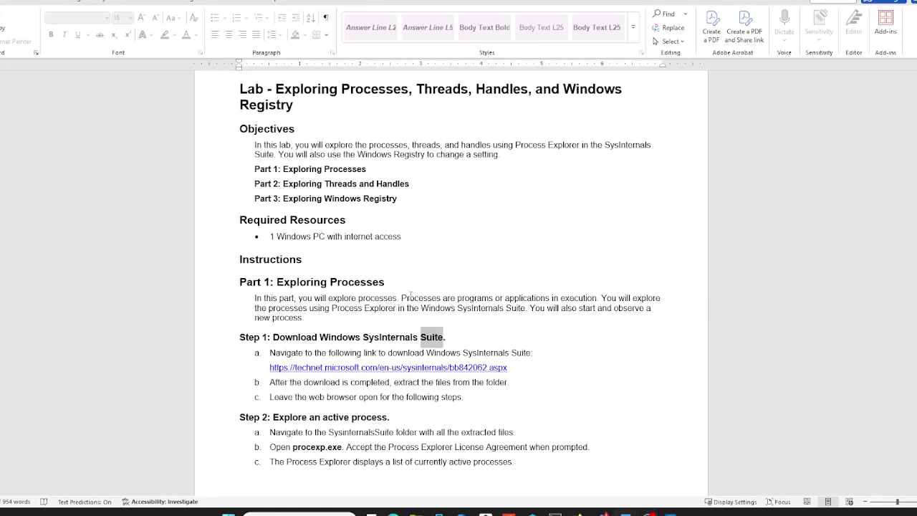
pyautogui.moveTo(414, 298); pyautogui.dragTo(596, 305)
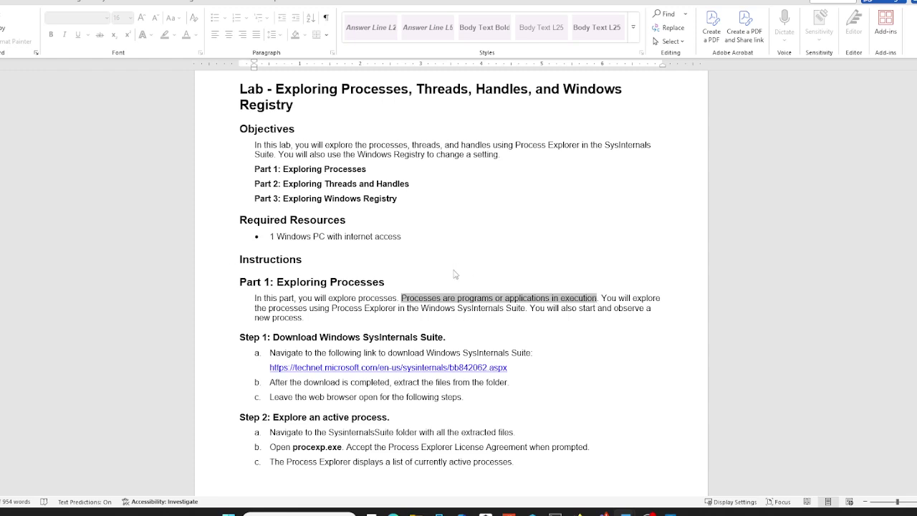
pyautogui.scroll(-2, 458, 274)
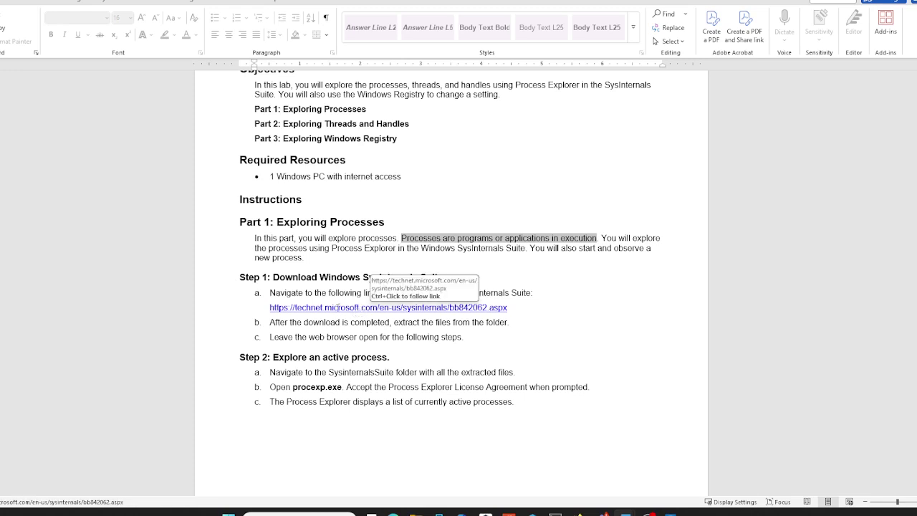
pyautogui.scroll(-1, 337, 308)
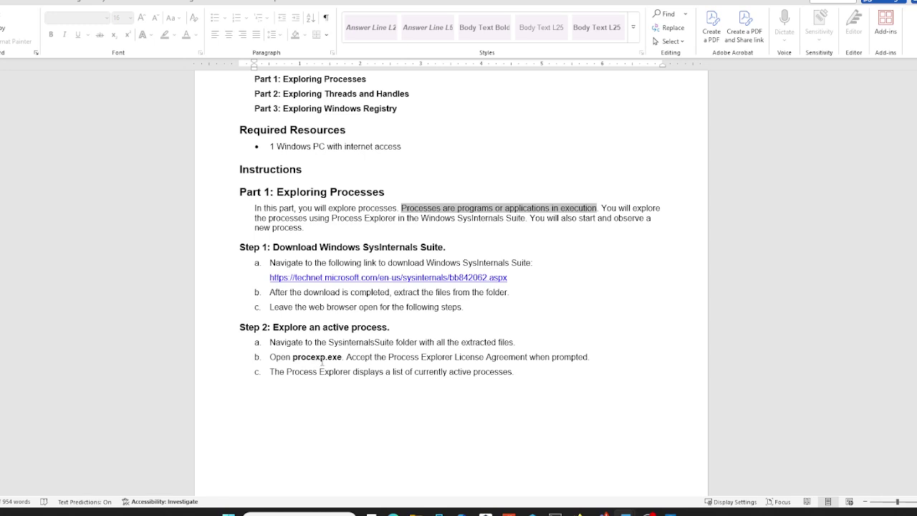
# - Snap Word to the right half and launch procexp from the SysinternalsSuite folder
pyautogui.press('super+Right')
pyautogui.press('super+Up')
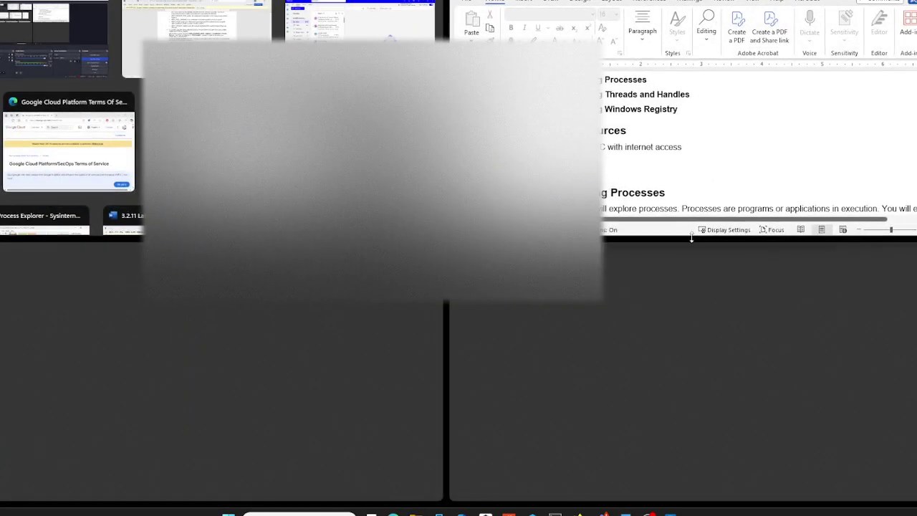
pyautogui.moveTo(691, 238); pyautogui.dragTo(693, 505)
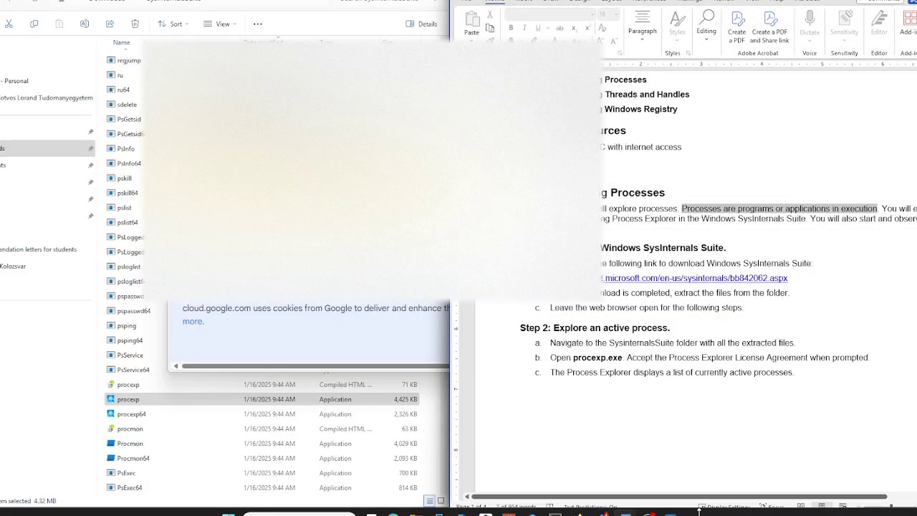
pyautogui.click(140, 400)
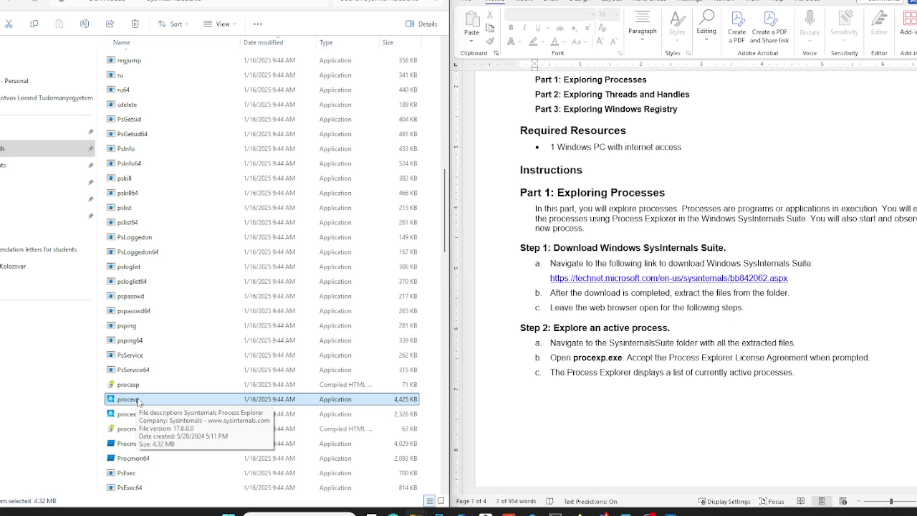
pyautogui.doubleClick(157, 402)
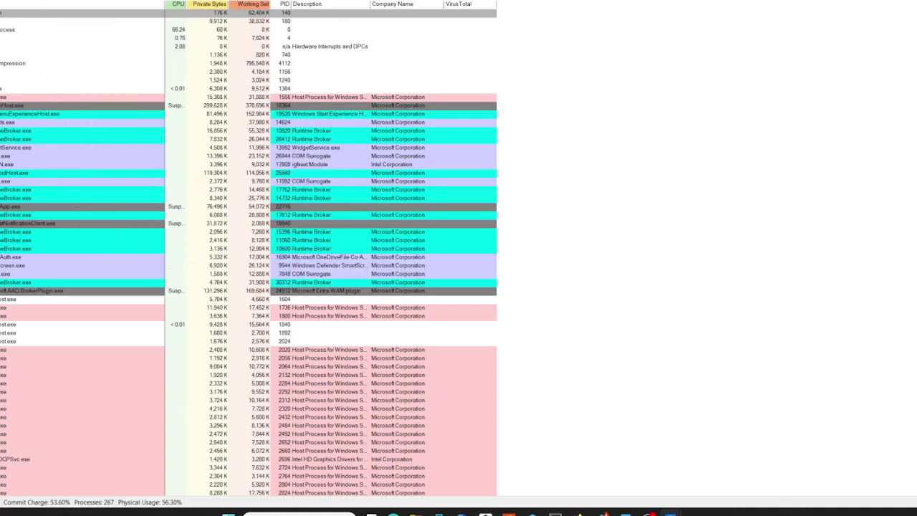
# - Bring the Microsoft Edge browser window to the front
pyautogui.hotkey('alt', 'Tab')
pyautogui.hotkey('alt', 'Tab')
pyautogui.scroll(-4, 537, 250)
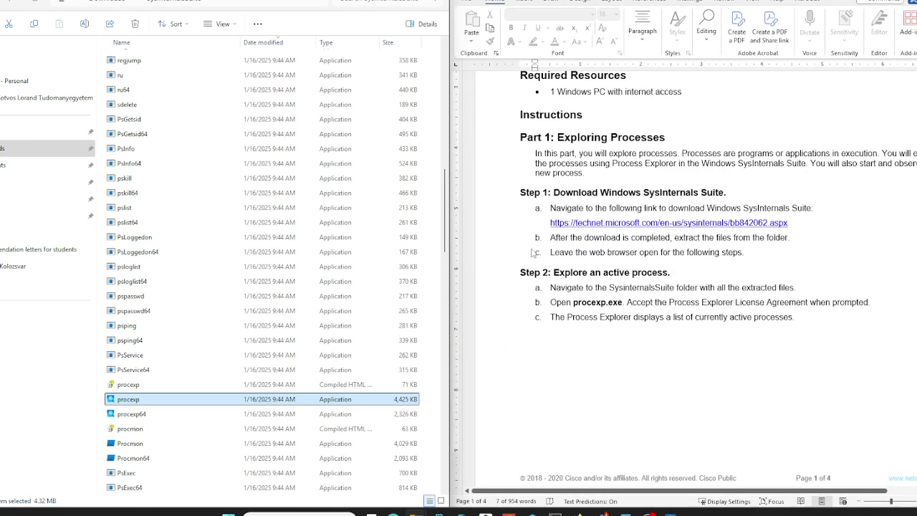
pyautogui.scroll(-8, 537, 251)
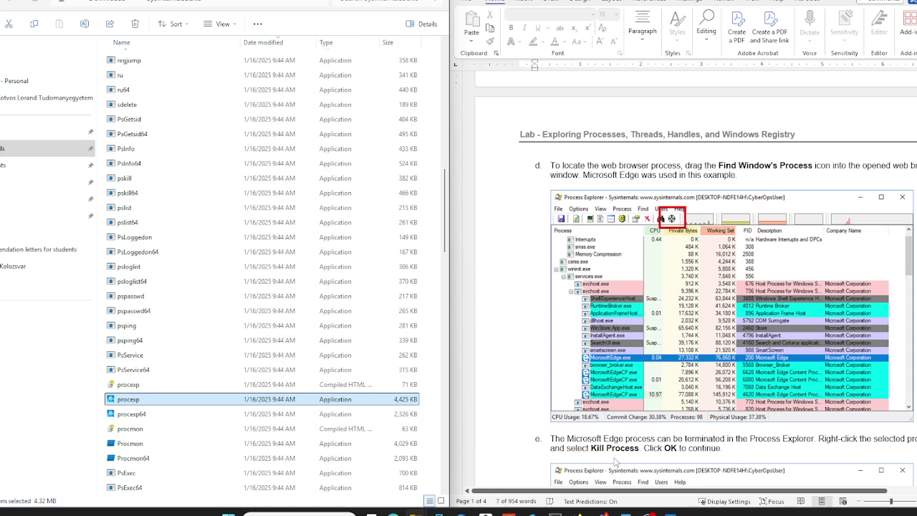
pyautogui.moveTo(668, 513)
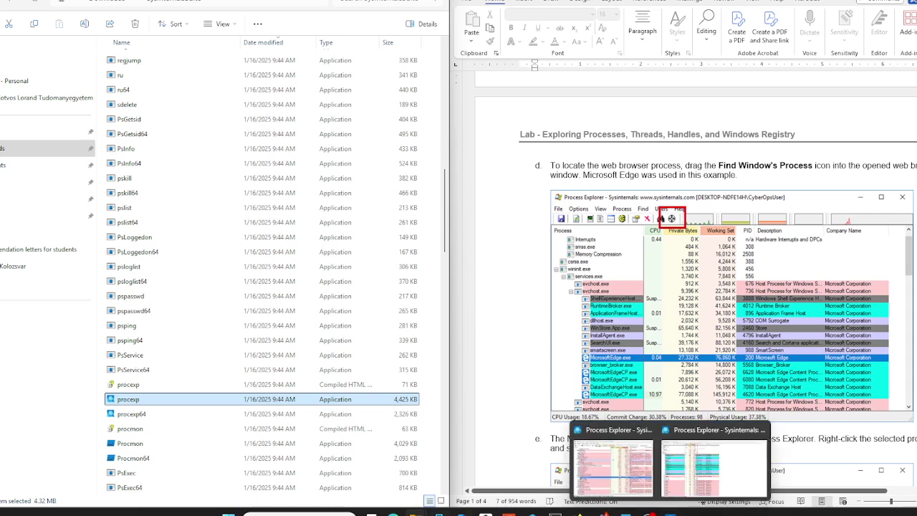
pyautogui.click(392, 513)
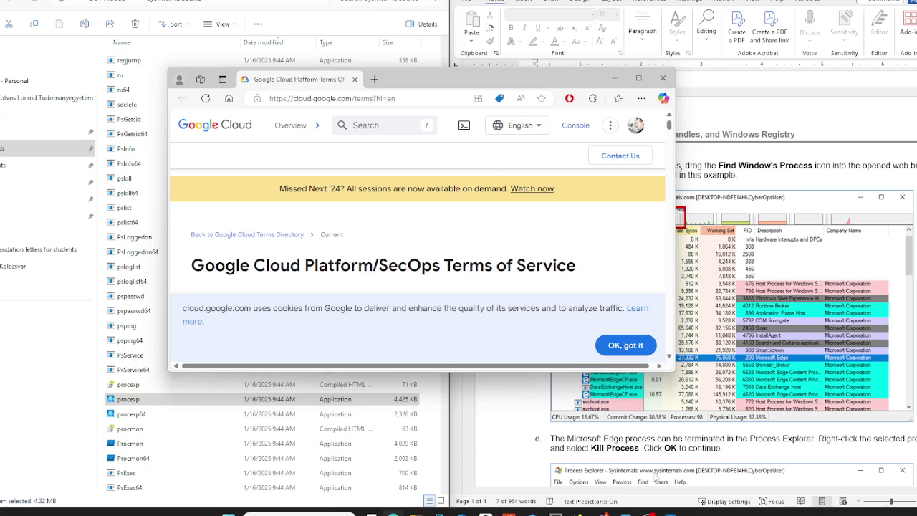
# - Shrink Process Explorer and drag its Find Window crosshair onto Edge to locate msedge.exe
pyautogui.moveTo(670, 512)
pyautogui.click(613, 465)
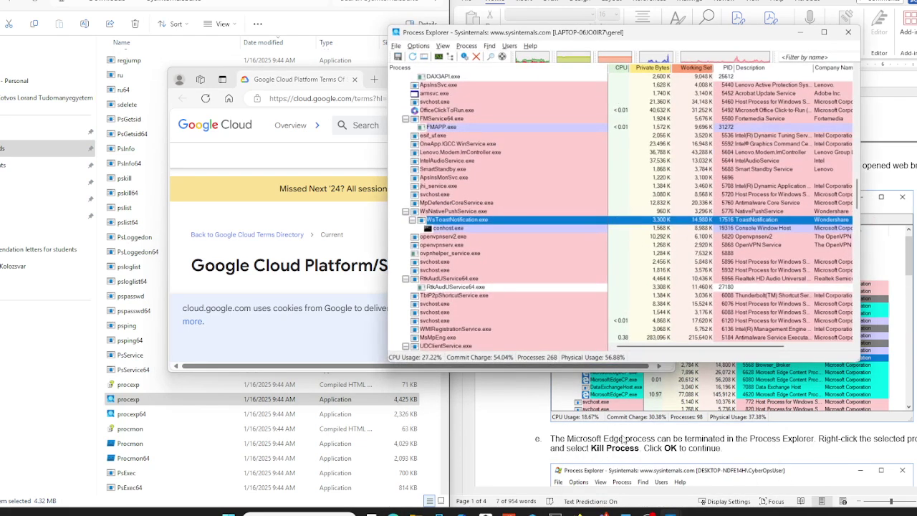
pyautogui.click(848, 33)
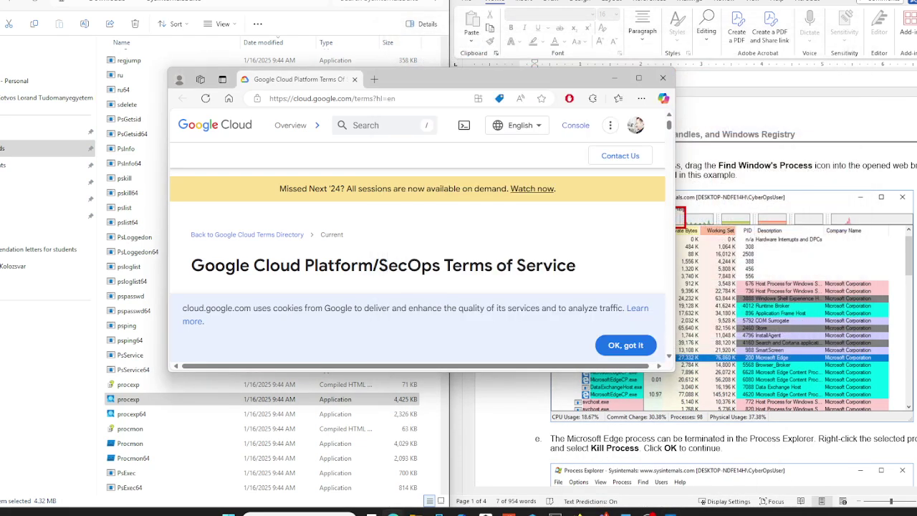
pyautogui.moveTo(671, 511)
pyautogui.click(671, 465)
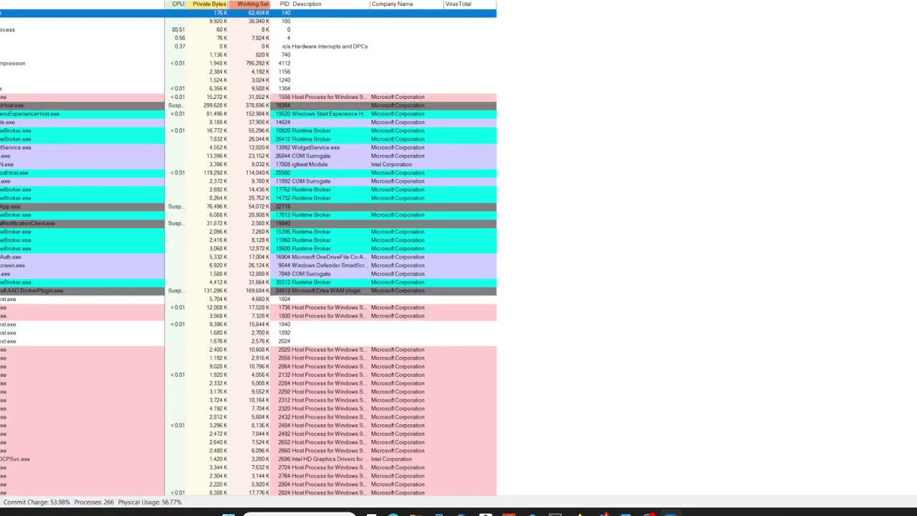
pyautogui.moveTo(527, 5); pyautogui.dragTo(641, 68)
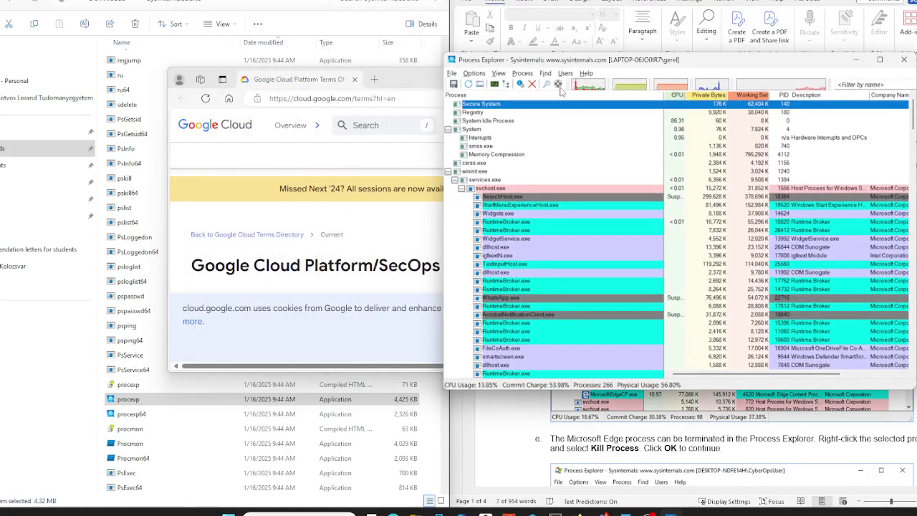
pyautogui.moveTo(559, 84); pyautogui.dragTo(445, 241)
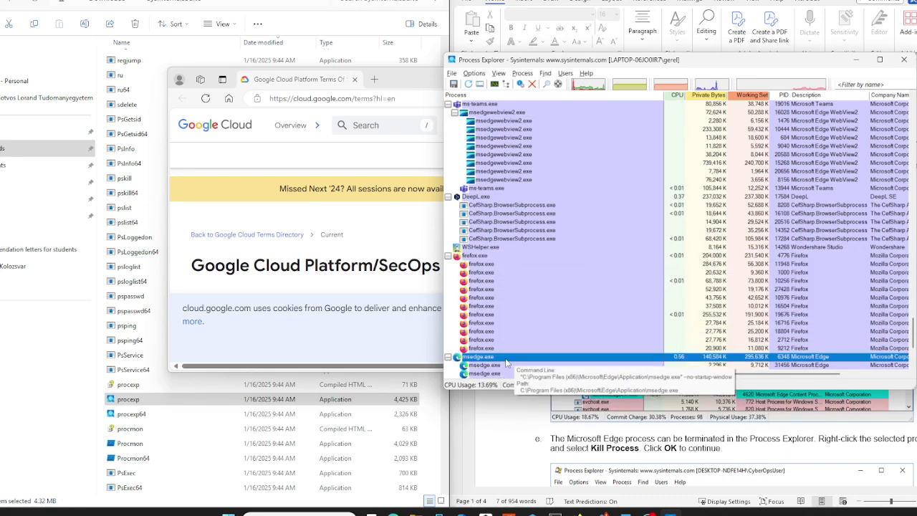
pyautogui.scroll(-1, 472, 358)
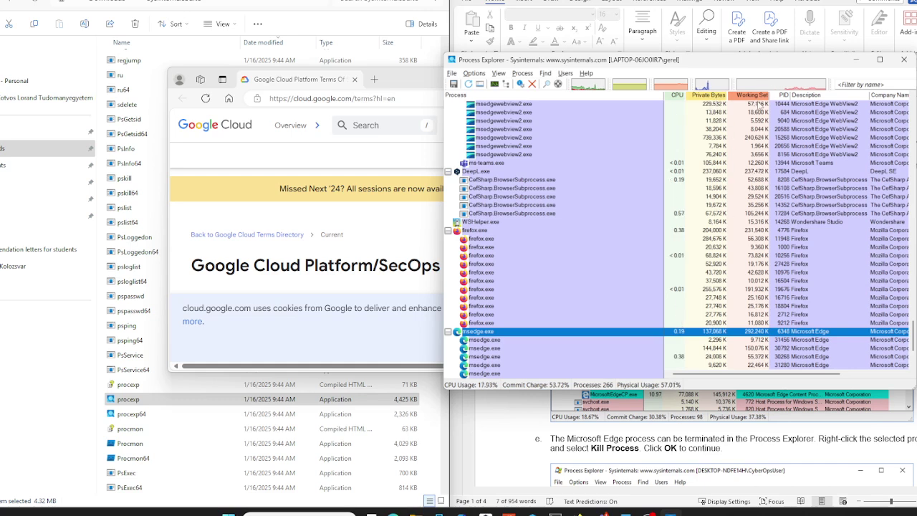
# - Kill the msedge.exe process and confirm, closing the Edge browser
pyautogui.rightClick(484, 335)
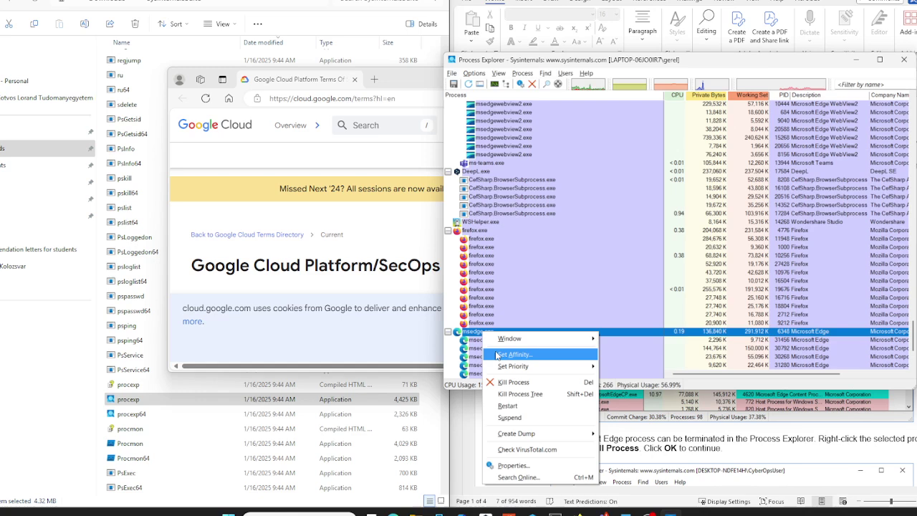
pyautogui.click(524, 385)
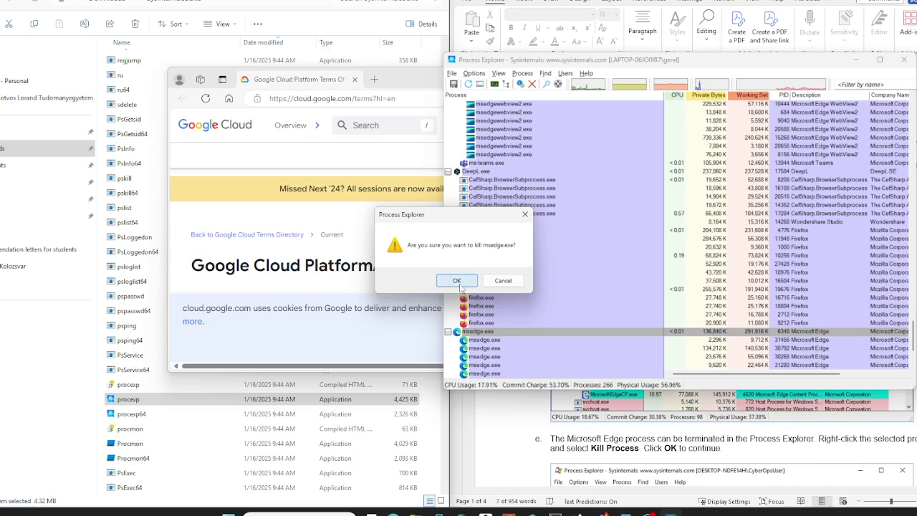
pyautogui.click(457, 280)
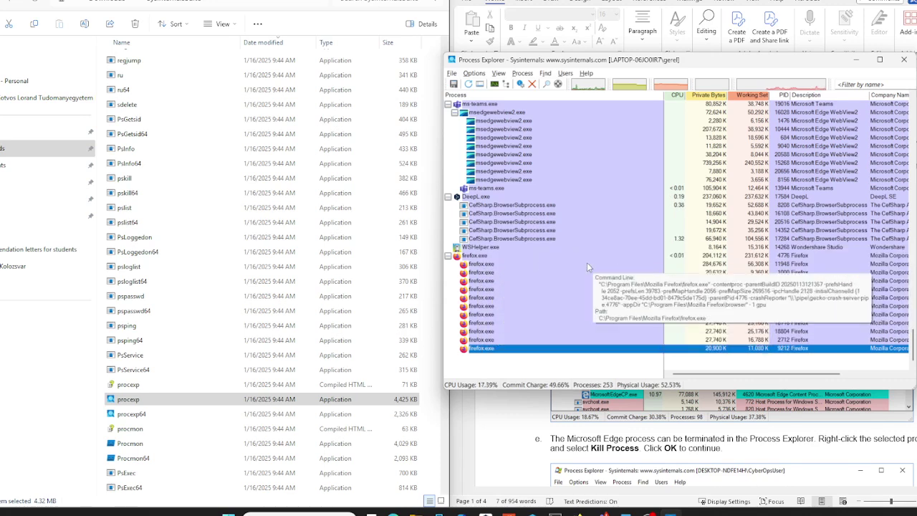
# - Scroll the Word handout to page 3, Step 3: Start another process
pyautogui.click(559, 397)
pyautogui.scroll(-1, 626, 255)
pyautogui.scroll(-1, 625, 254)
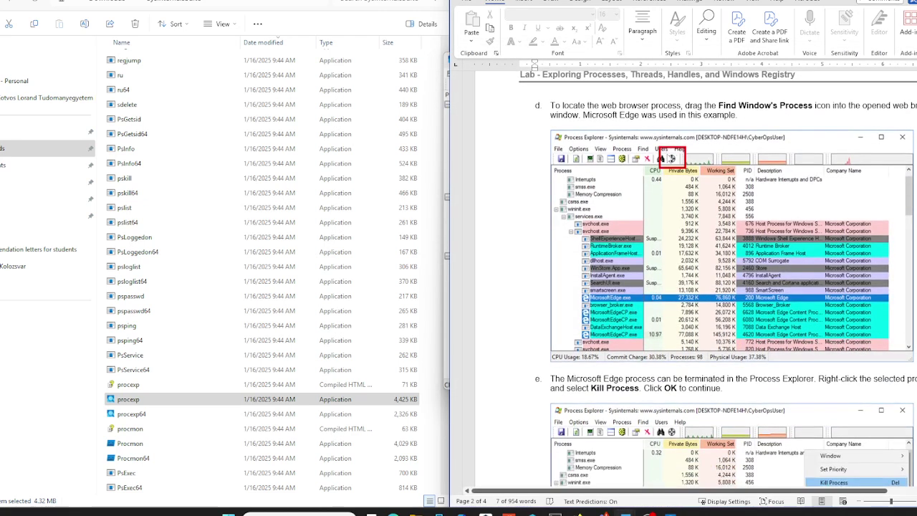
pyautogui.scroll(-8, 674, 272)
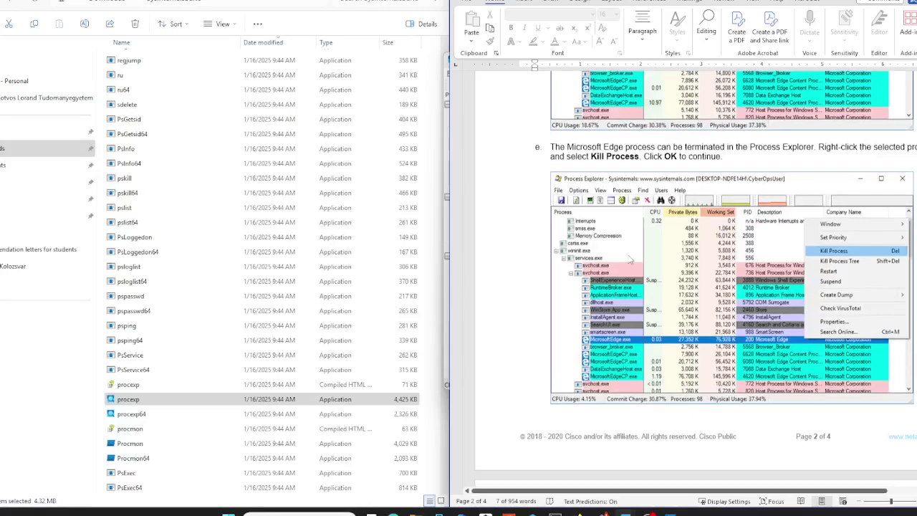
pyautogui.scroll(-8, 655, 213)
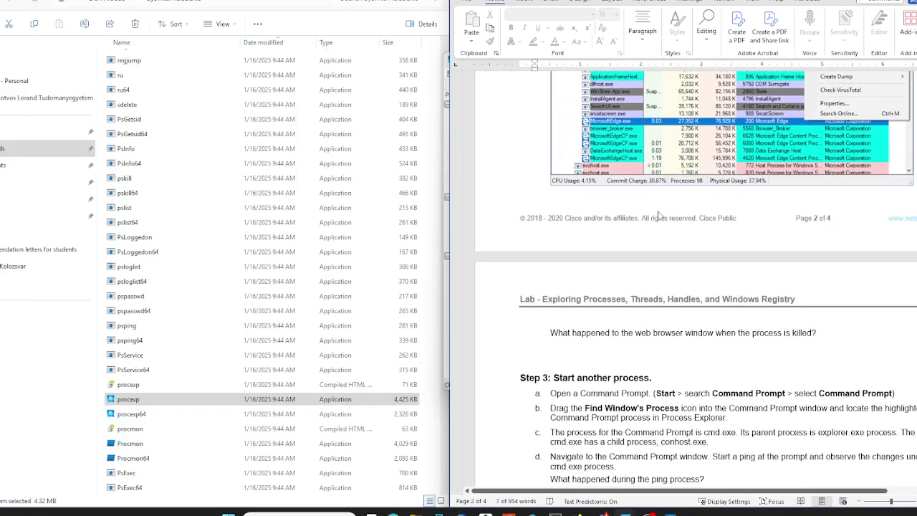
pyautogui.scroll(-2, 654, 213)
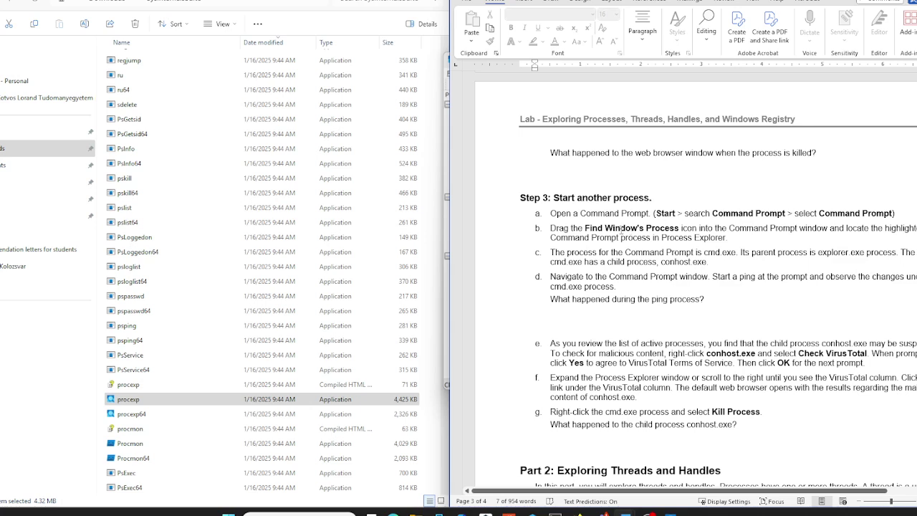
pyautogui.scroll(-2, 650, 240)
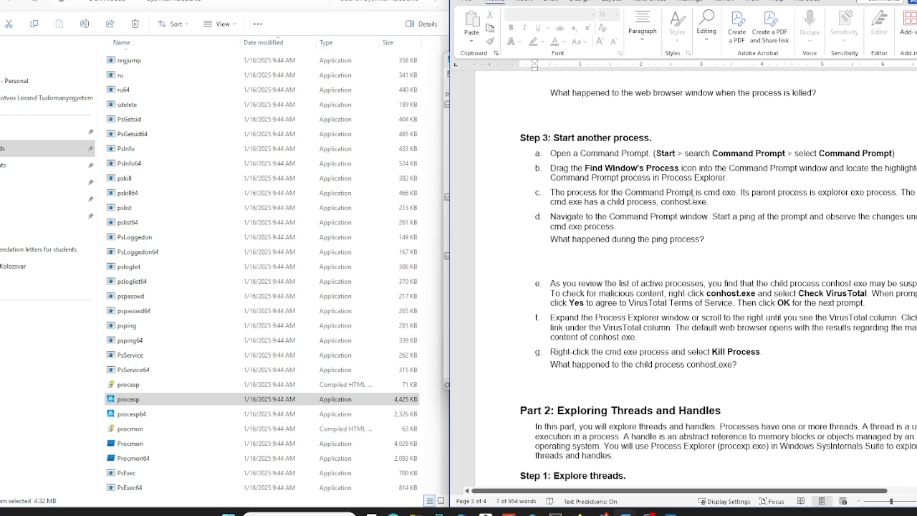
# - Search 'cm' in Start and run Command Prompt as administrator
pyautogui.click(308, 513)
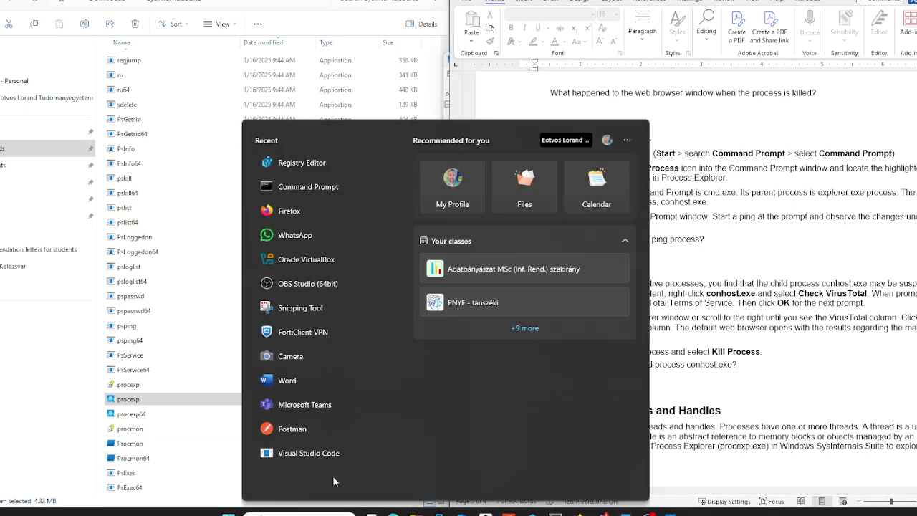
pyautogui.write('cm')
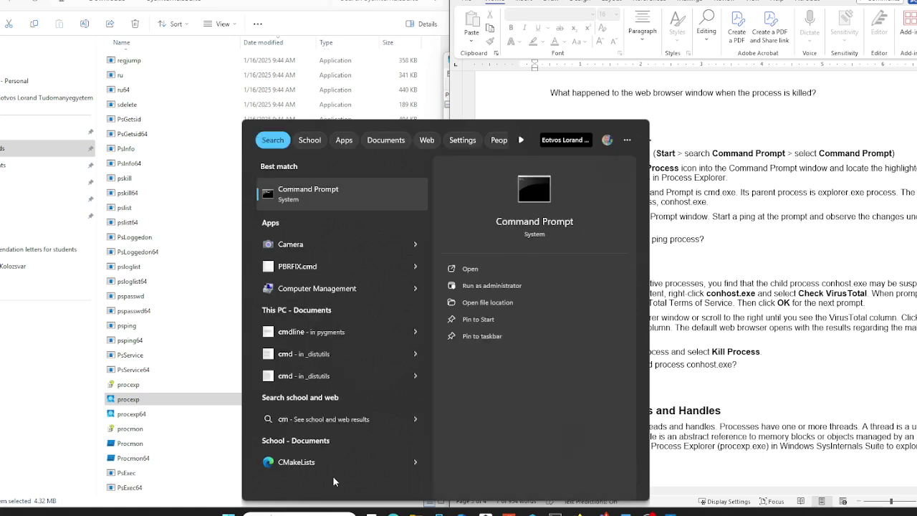
pyautogui.rightClick(319, 192)
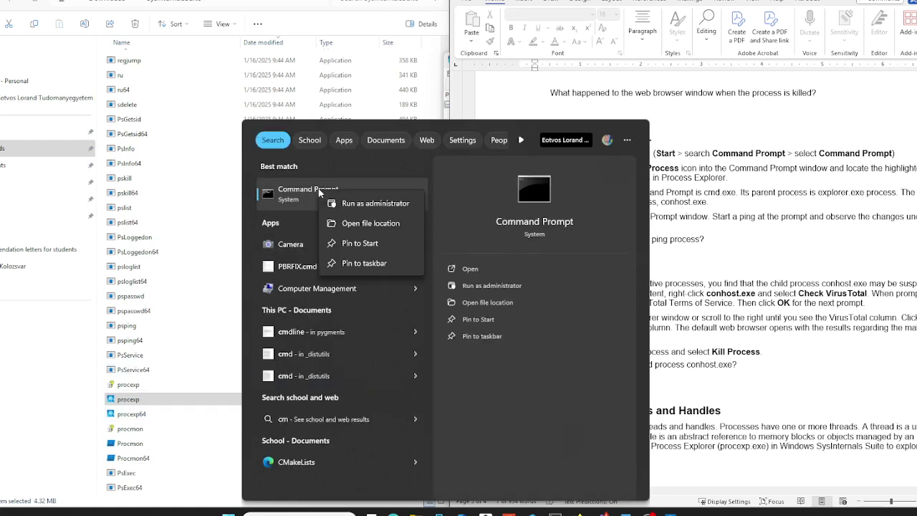
pyautogui.click(364, 204)
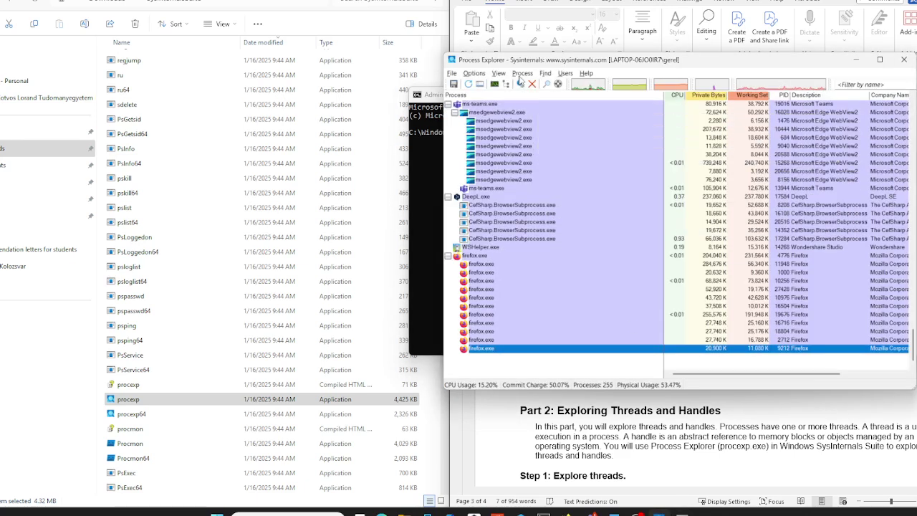
# - Move Process Explorer aside and target the Command Prompt with the Find Window crosshair
pyautogui.moveTo(511, 60); pyautogui.dragTo(6, 38)
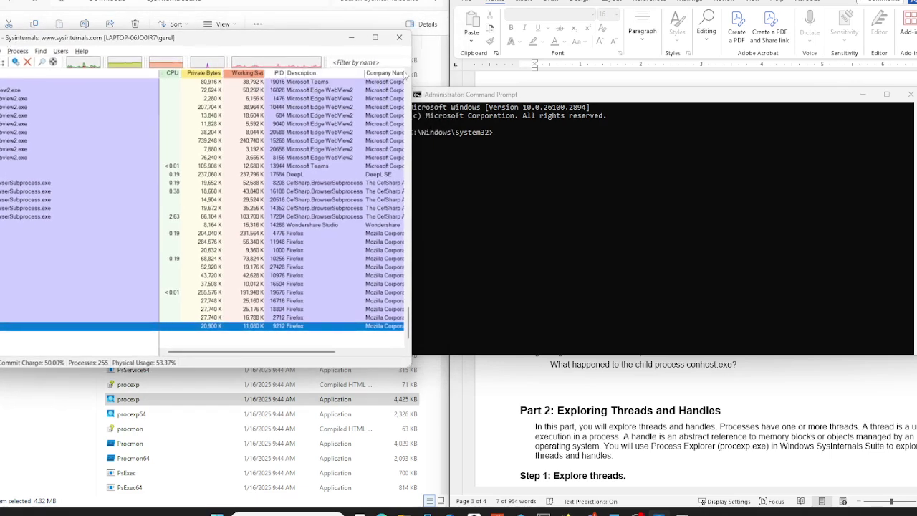
pyautogui.moveTo(455, 94); pyautogui.dragTo(508, 76)
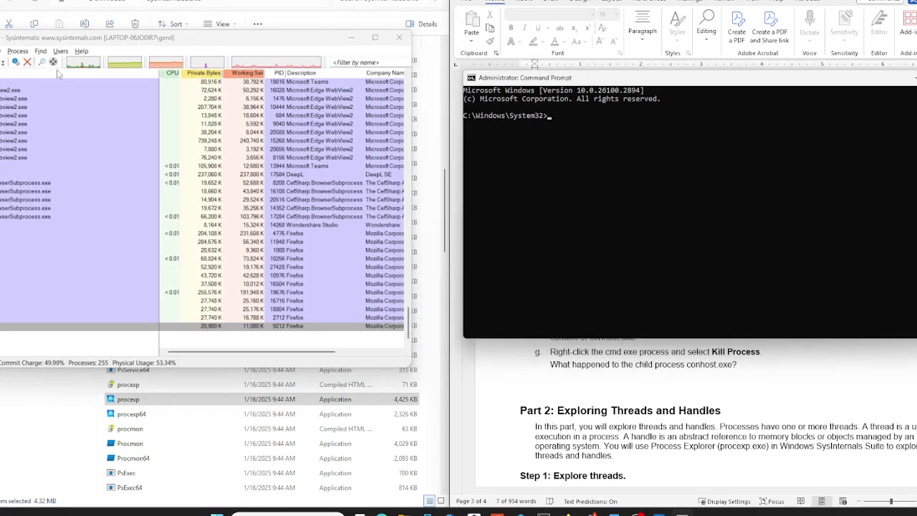
pyautogui.moveTo(55, 63); pyautogui.dragTo(552, 170)
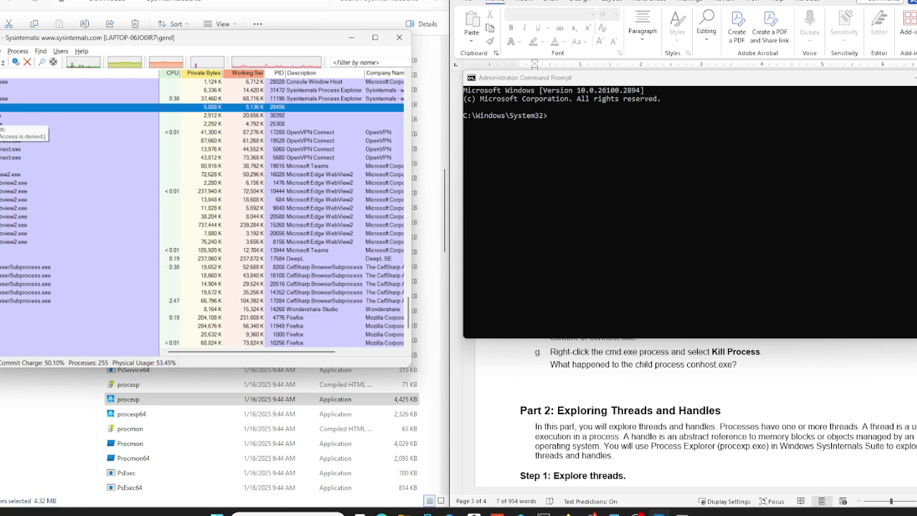
# - Run ping 8.8.8.8 twice in the Command Prompt
pyautogui.click(630, 141)
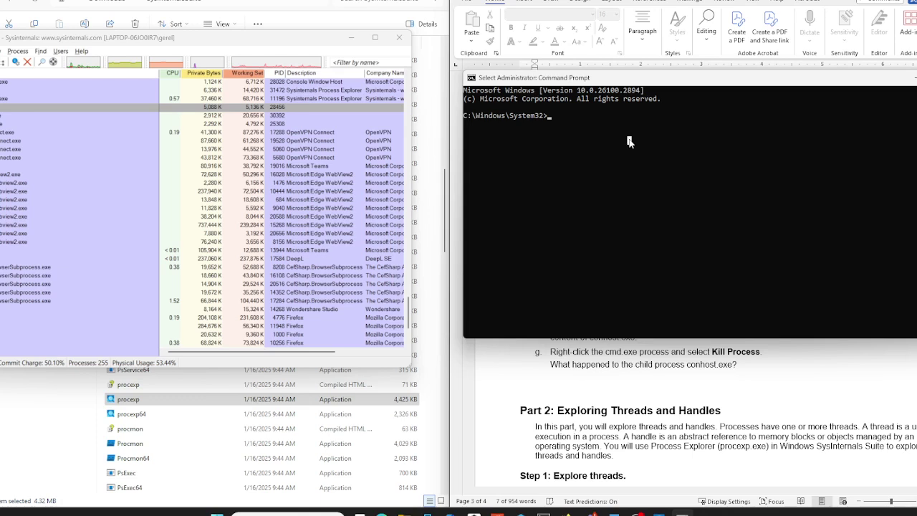
pyautogui.write('pi')
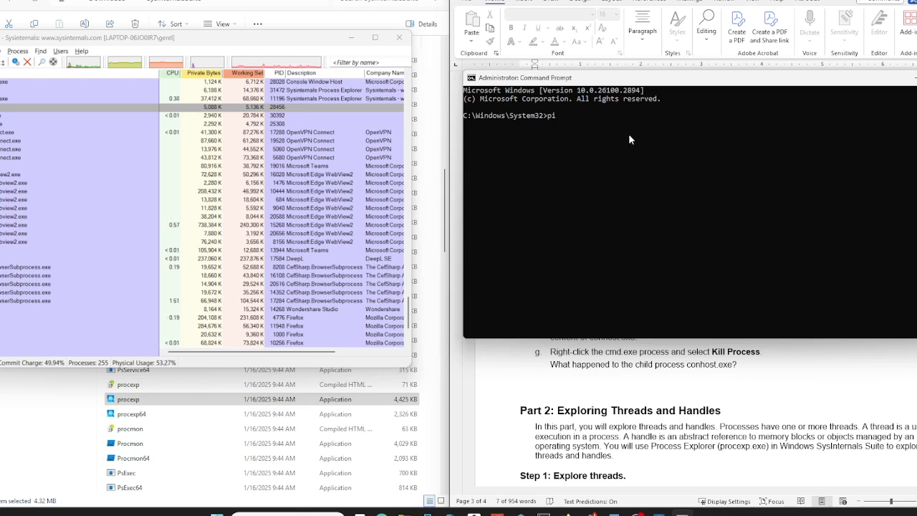
pyautogui.write('ng 8.8.8.8')
pyautogui.press('Return')
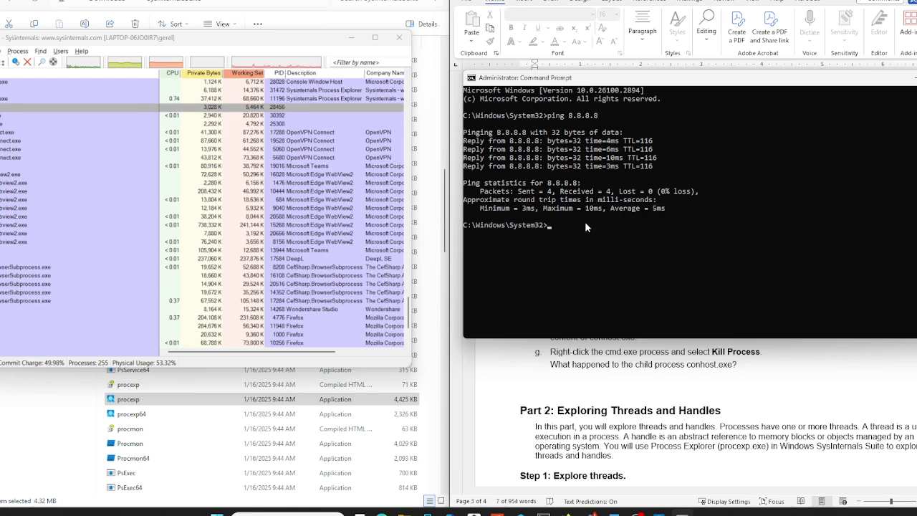
pyautogui.write('ping 8.8.8.8')
pyautogui.press('Return')
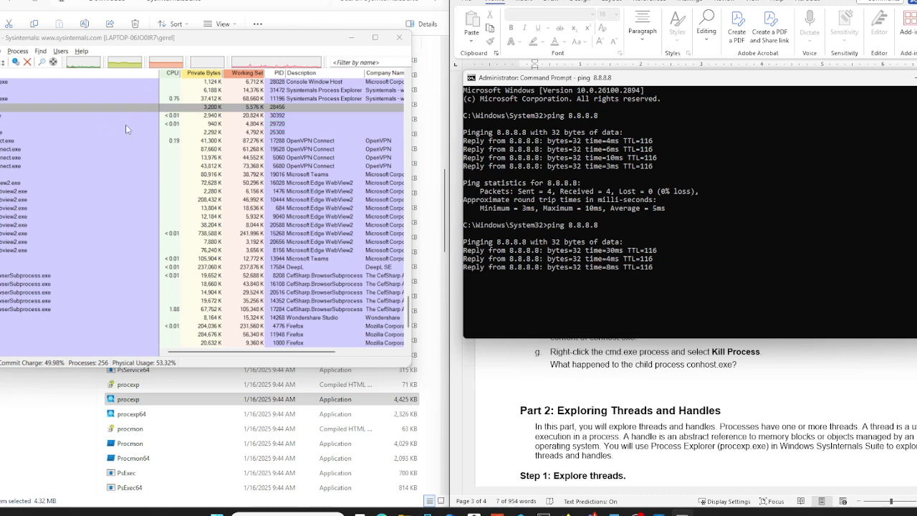
# - Reposition Process Explorer and rerun ping 8.8.8.8, watching PING.EXE appear under cmd.exe
pyautogui.moveTo(180, 42); pyautogui.dragTo(304, 61)
pyautogui.click(687, 273)
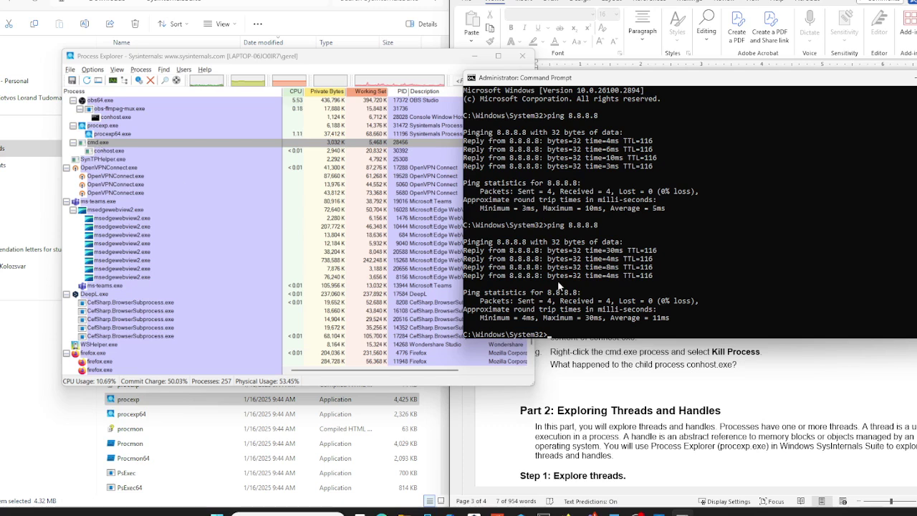
pyautogui.click(664, 300)
pyautogui.press('Up')
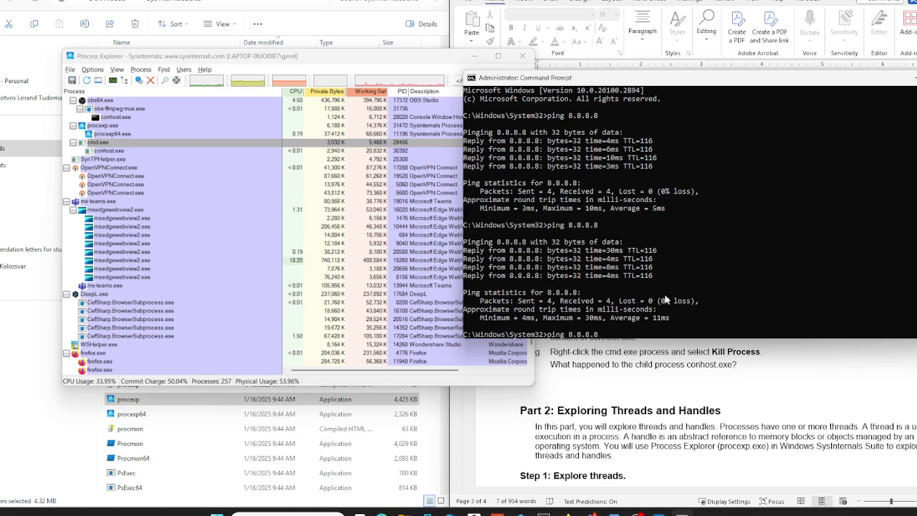
pyautogui.press('Return')
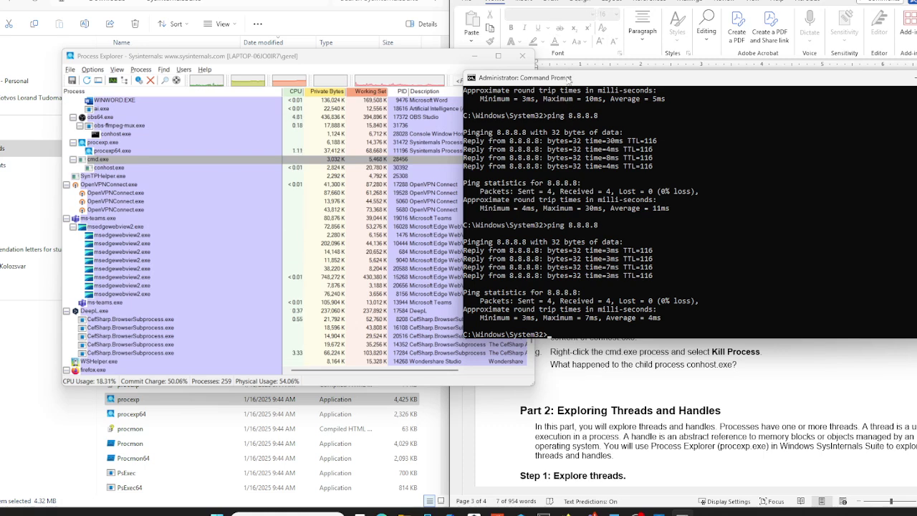
pyautogui.click(697, 388)
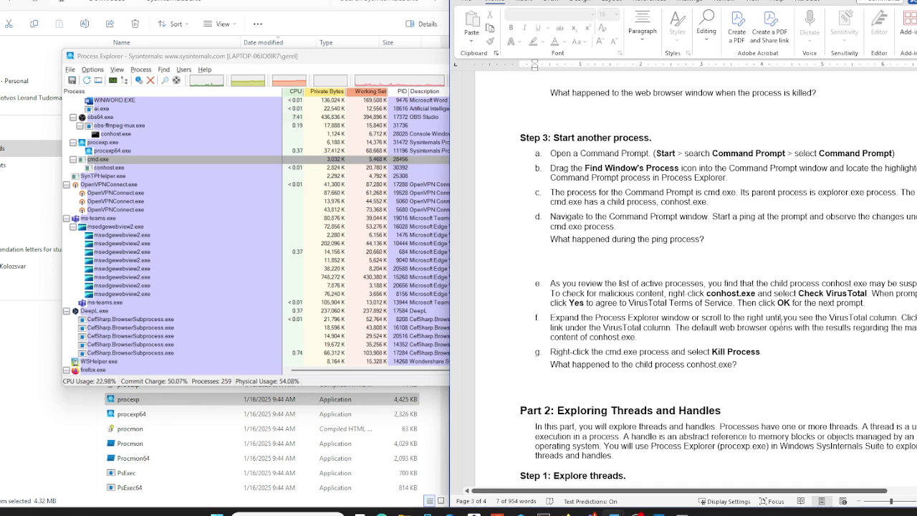
# - Read the conhost.exe steps in Word, then select conhost.exe in Process Explorer
pyautogui.scroll(-1, 781, 317)
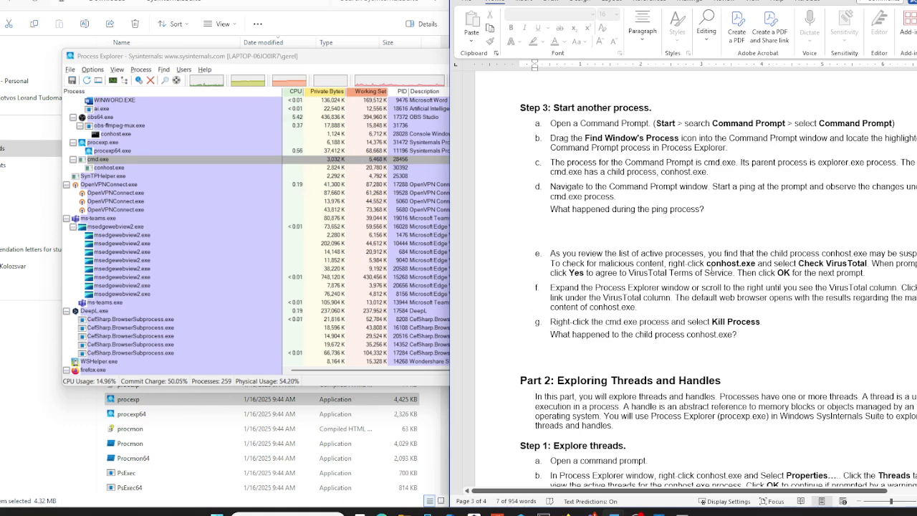
pyautogui.click(141, 171)
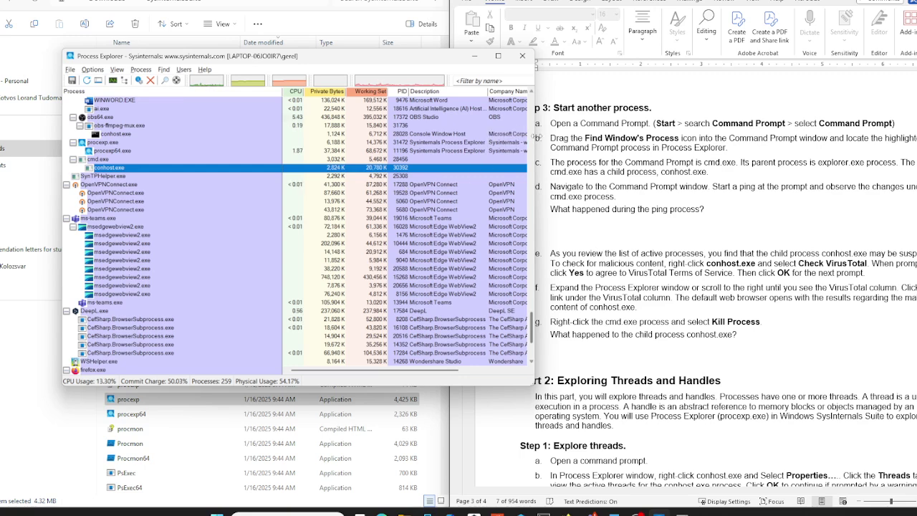
# - Widen Process Explorer, check conhost.exe on VirusTotal, and open its report in the browser
pyautogui.moveTo(535, 138); pyautogui.dragTo(855, 155)
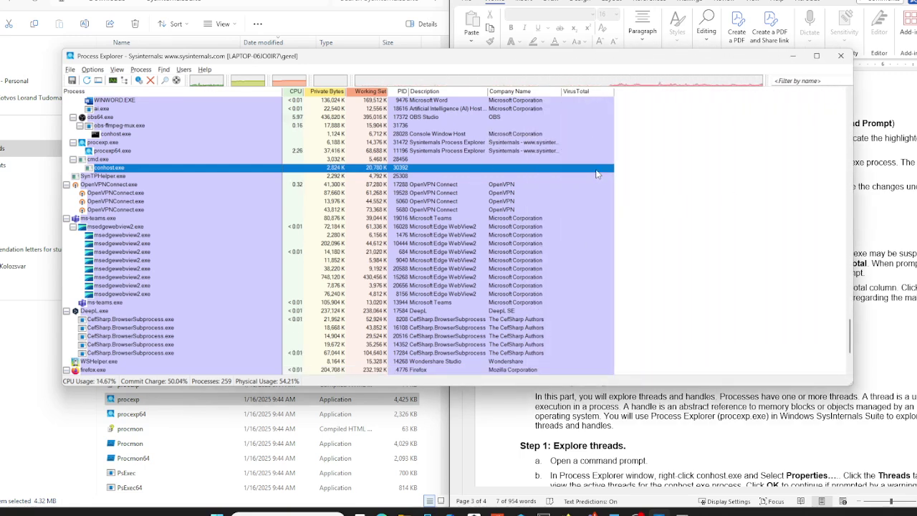
pyautogui.rightClick(123, 169)
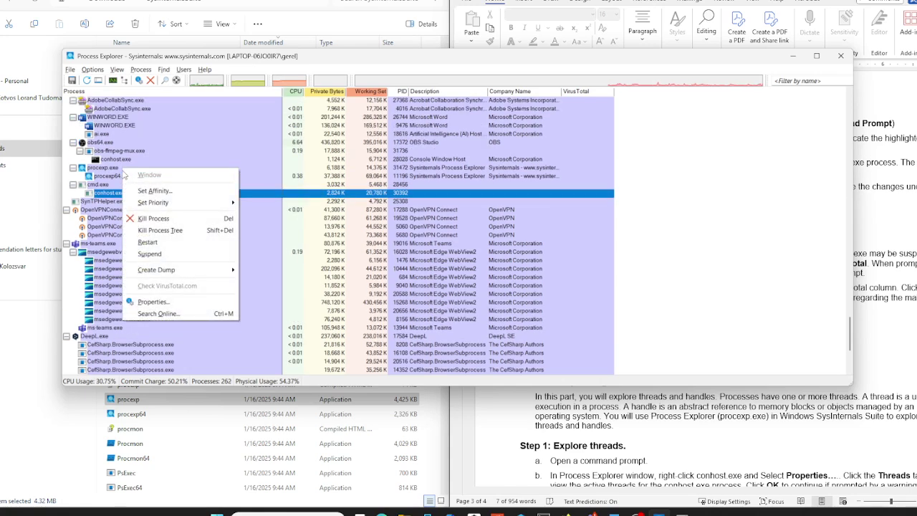
pyautogui.click(108, 168)
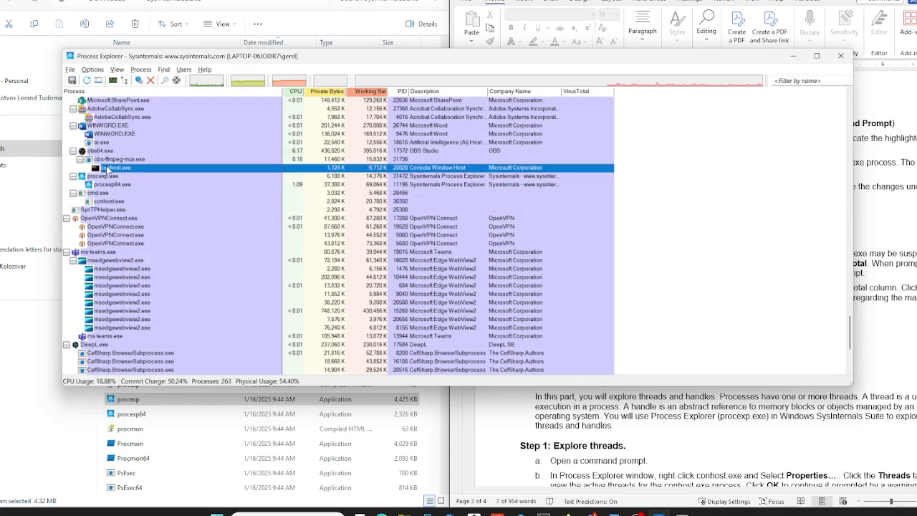
pyautogui.rightClick(108, 169)
pyautogui.click(152, 285)
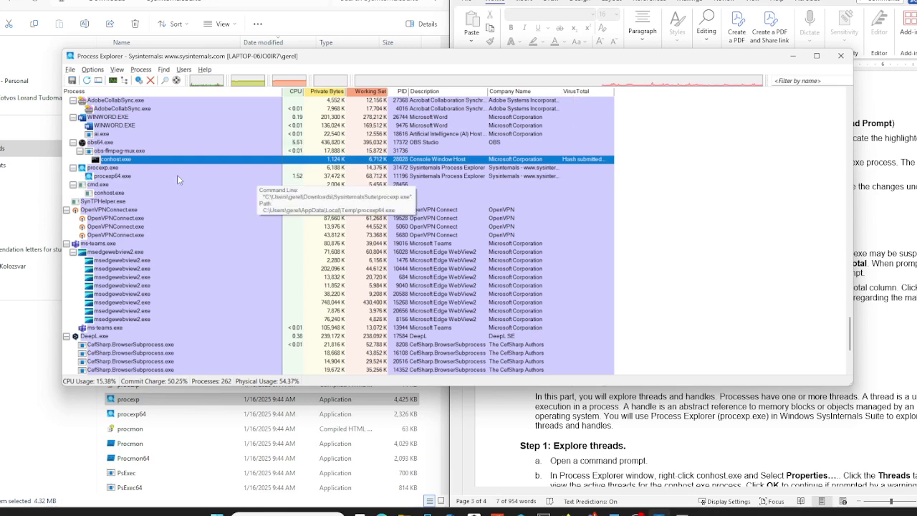
pyautogui.rightClick(121, 159)
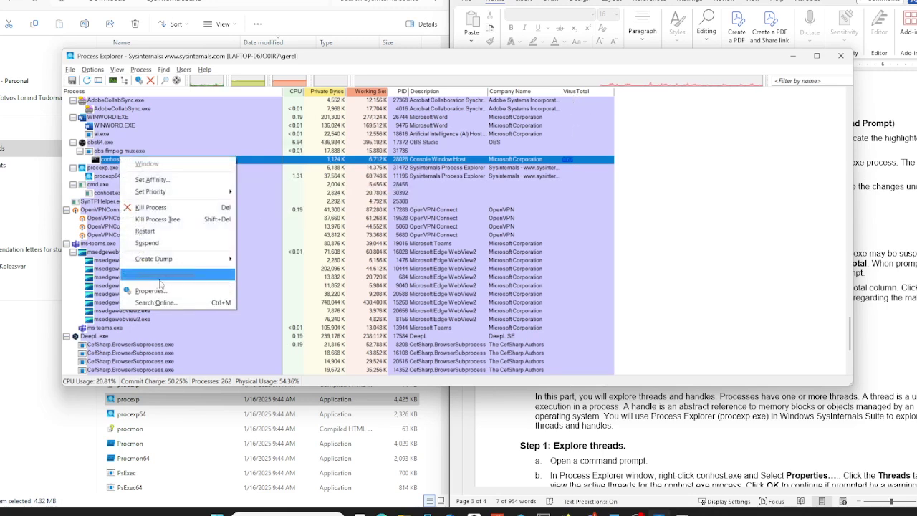
pyautogui.click(576, 163)
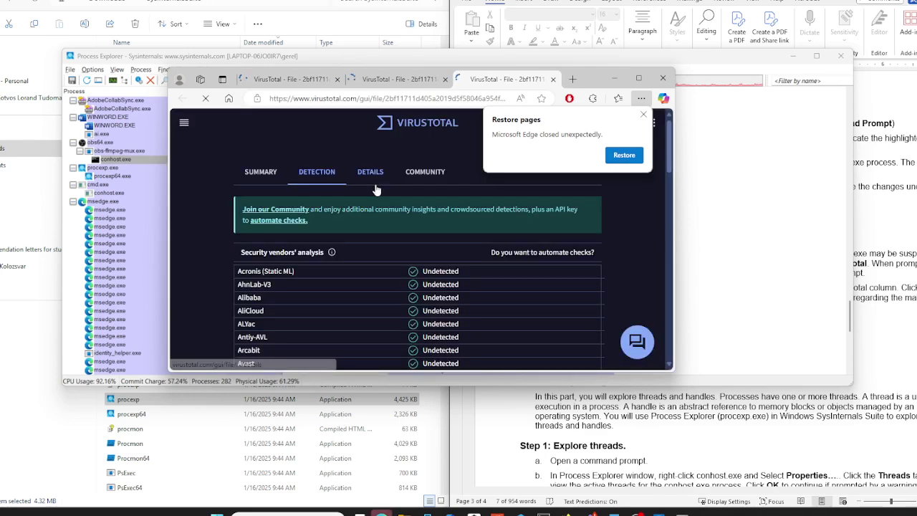
# - Close the two duplicate VirusTotal report tabs
pyautogui.scroll(-1, 358, 200)
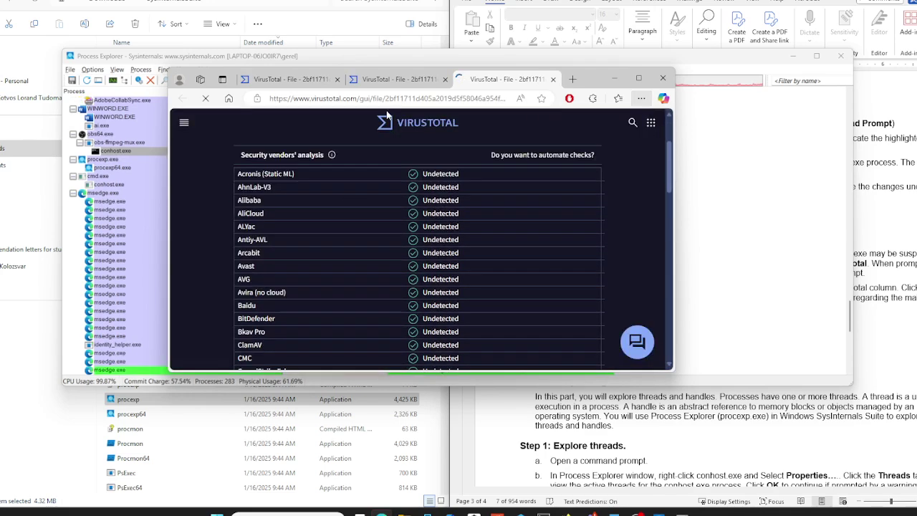
pyautogui.click(425, 84)
pyautogui.click(443, 79)
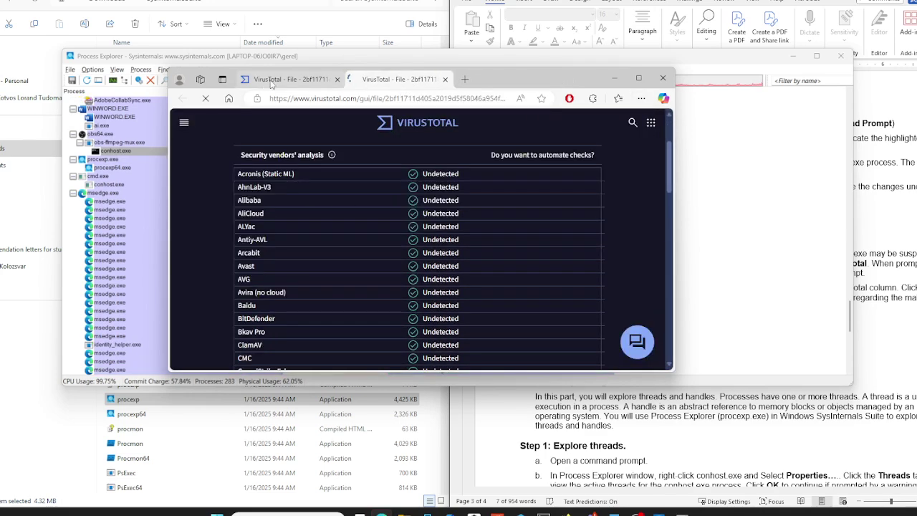
pyautogui.click(443, 79)
# - Review the vendor list, all Undetected, and close the Edge window
pyautogui.scroll(-2, 392, 199)
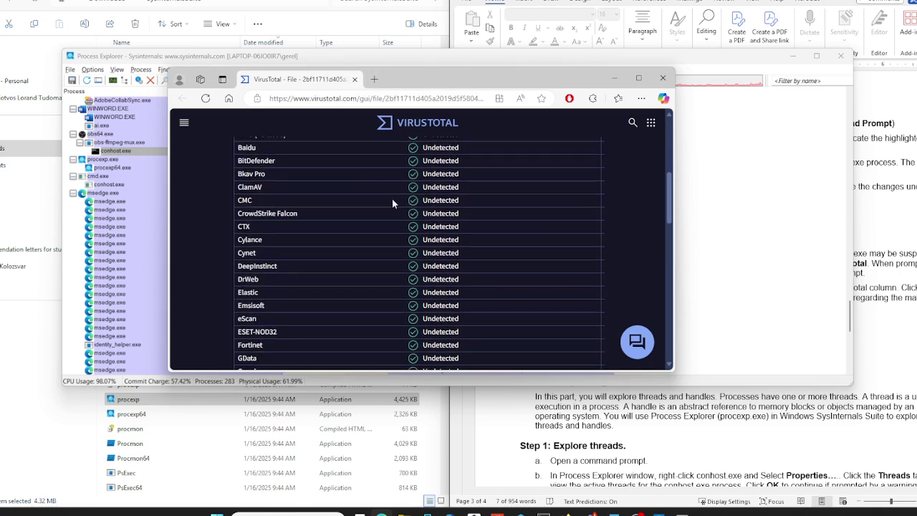
pyautogui.scroll(3, 392, 195)
pyautogui.scroll(-1, 385, 225)
pyautogui.scroll(-3, 386, 222)
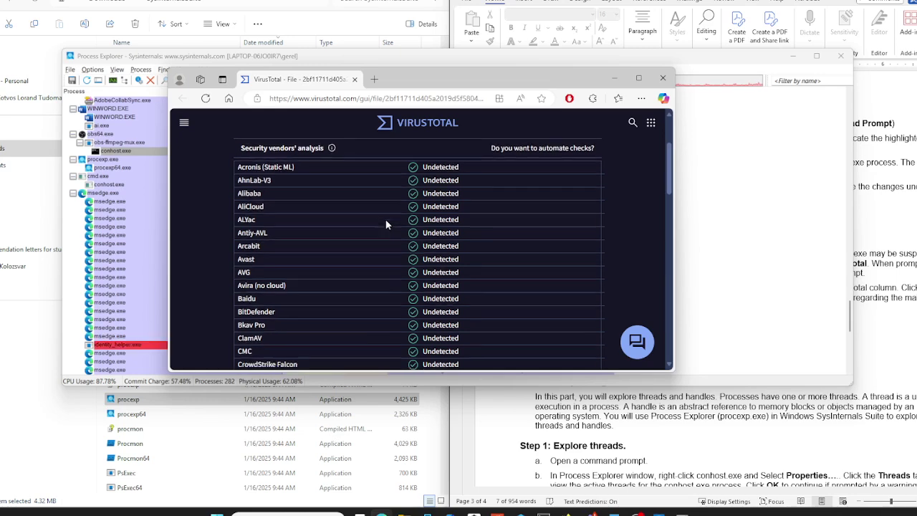
pyautogui.scroll(-6, 411, 188)
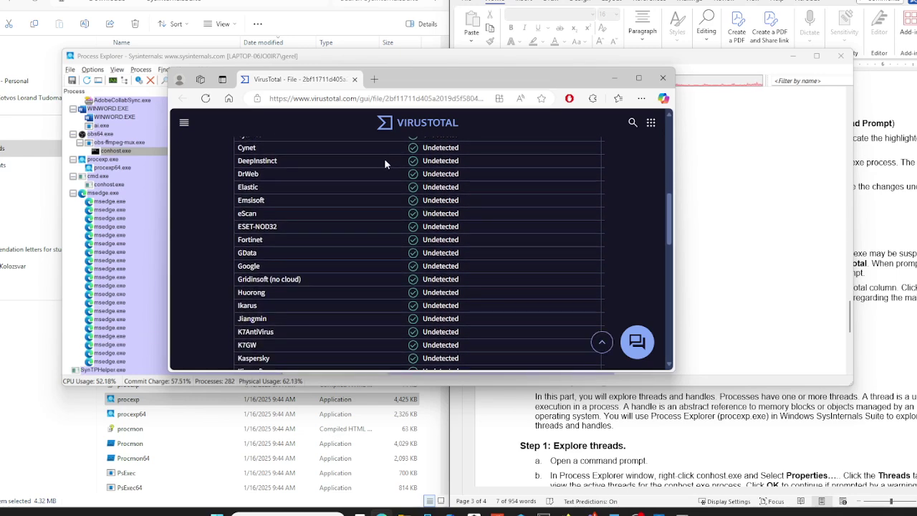
pyautogui.scroll(-2, 358, 262)
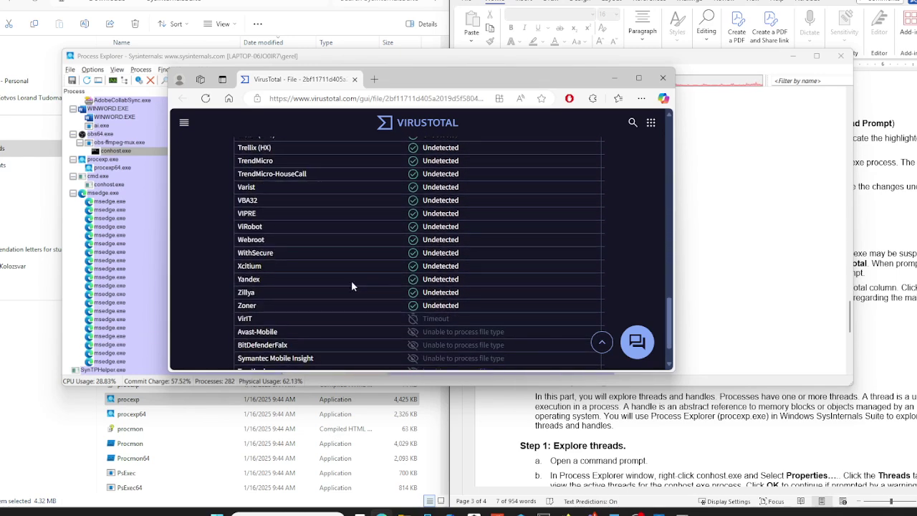
pyautogui.scroll(9, 384, 279)
pyautogui.scroll(3, 372, 277)
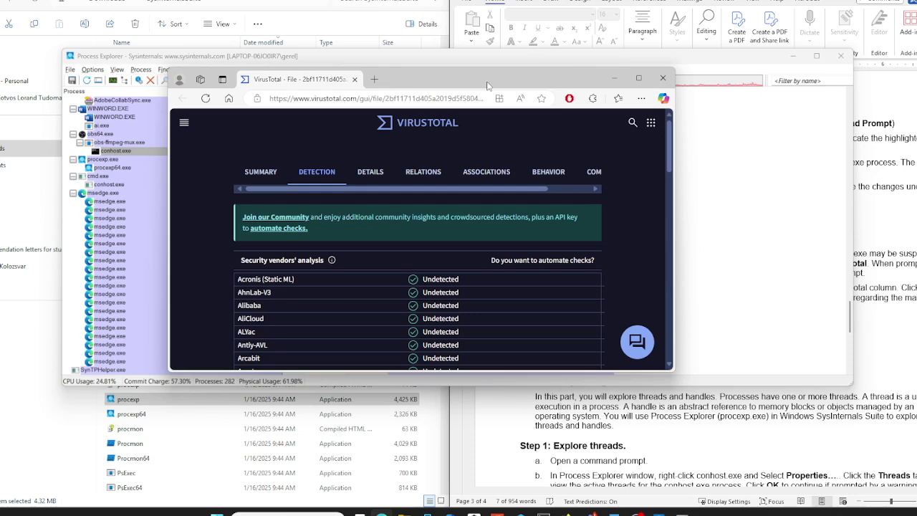
pyautogui.click(663, 77)
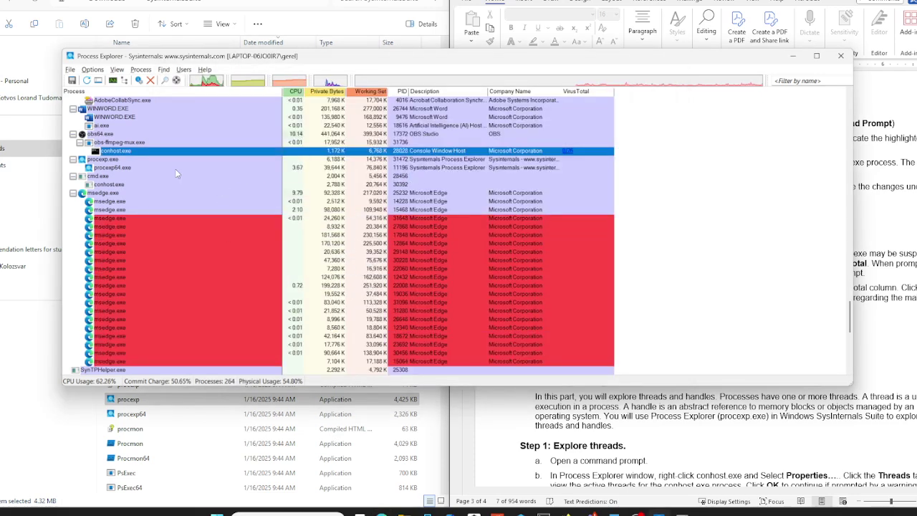
# - Check conhost.exe on VirusTotal and review the report showing every vendor as Undetected
pyautogui.rightClick(117, 152)
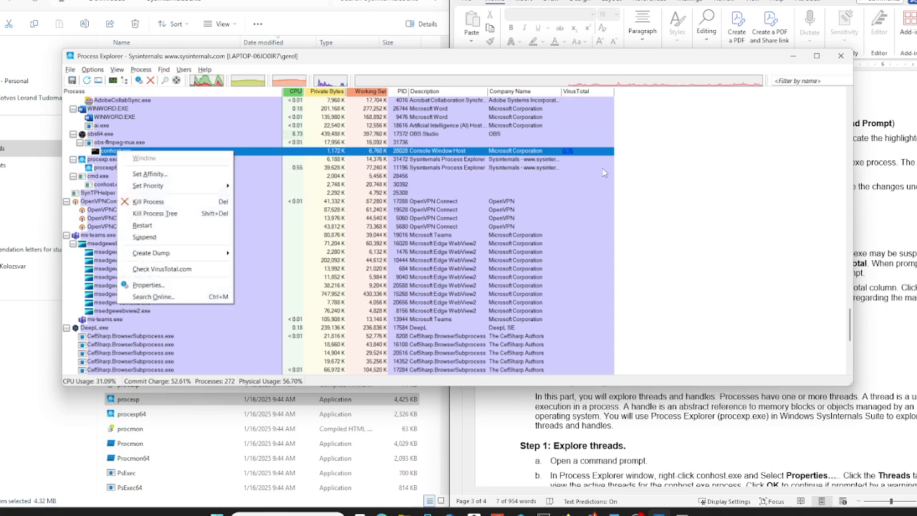
pyautogui.click(570, 152)
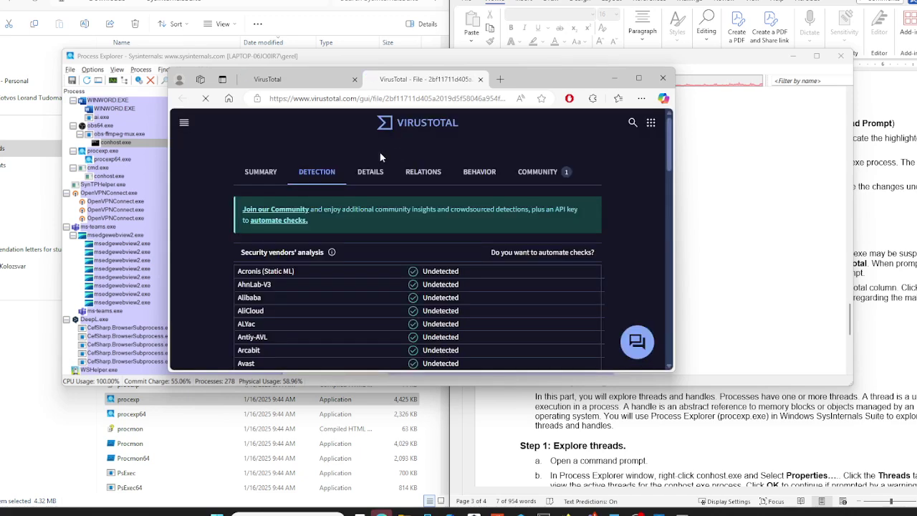
pyautogui.scroll(-3, 384, 235)
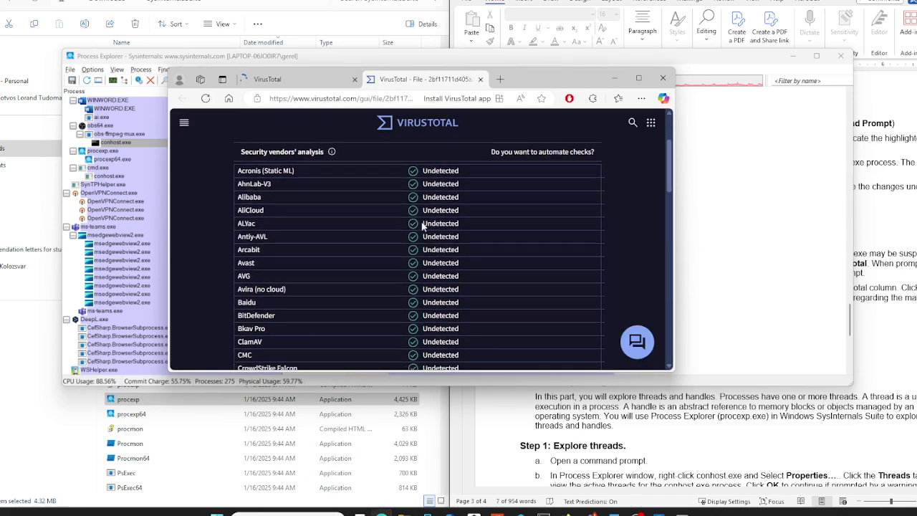
pyautogui.scroll(-10, 423, 226)
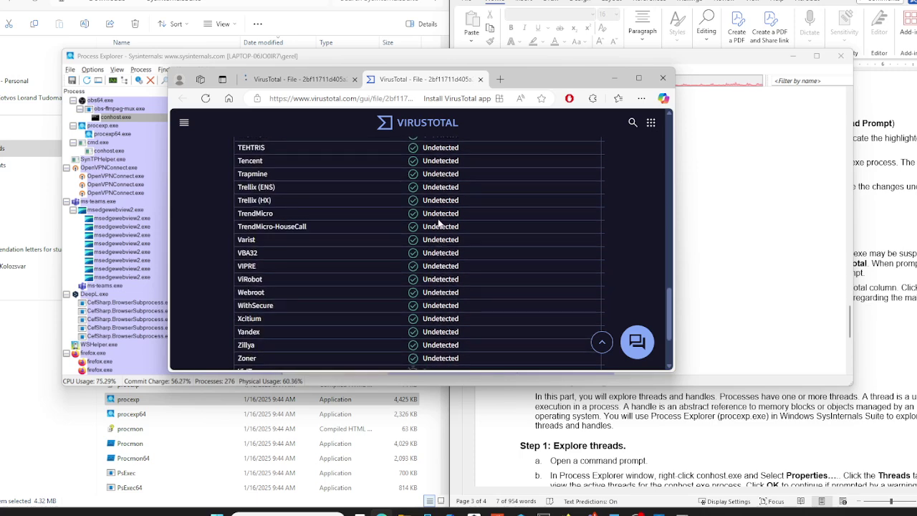
pyautogui.scroll(10, 439, 223)
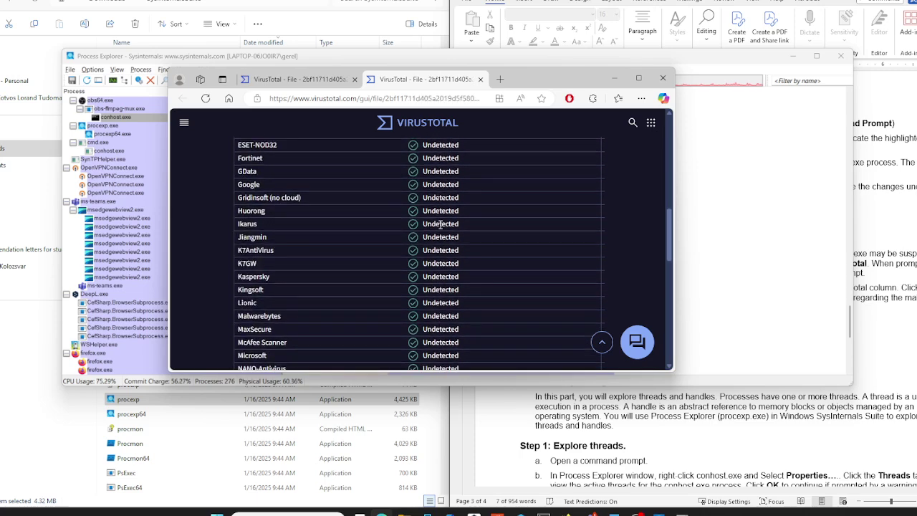
# - Return to Process Explorer and then to the lab instructions in Word
pyautogui.click(138, 118)
pyautogui.click(875, 244)
pyautogui.scroll(-1, 875, 243)
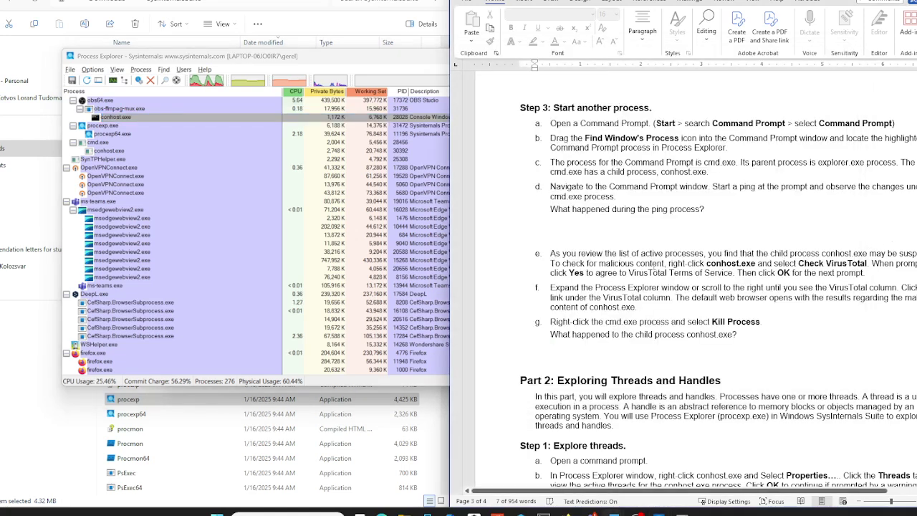
# - Kill the conhost.exe process tree (PID 28028), leaving 275 processes listed
pyautogui.rightClick(126, 118)
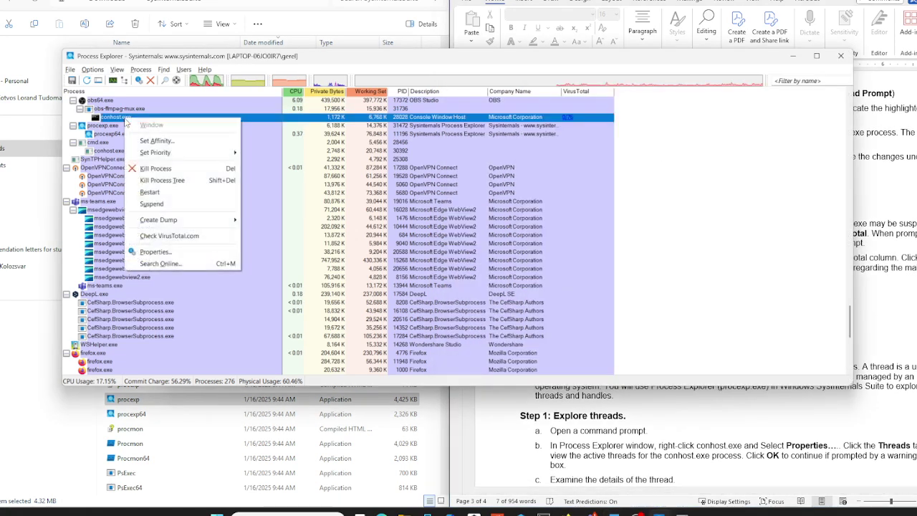
pyautogui.click(144, 180)
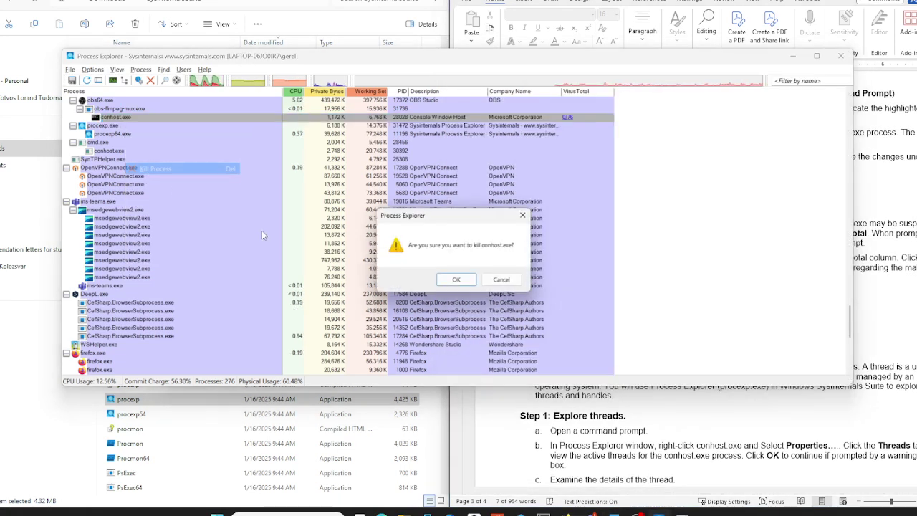
pyautogui.click(469, 286)
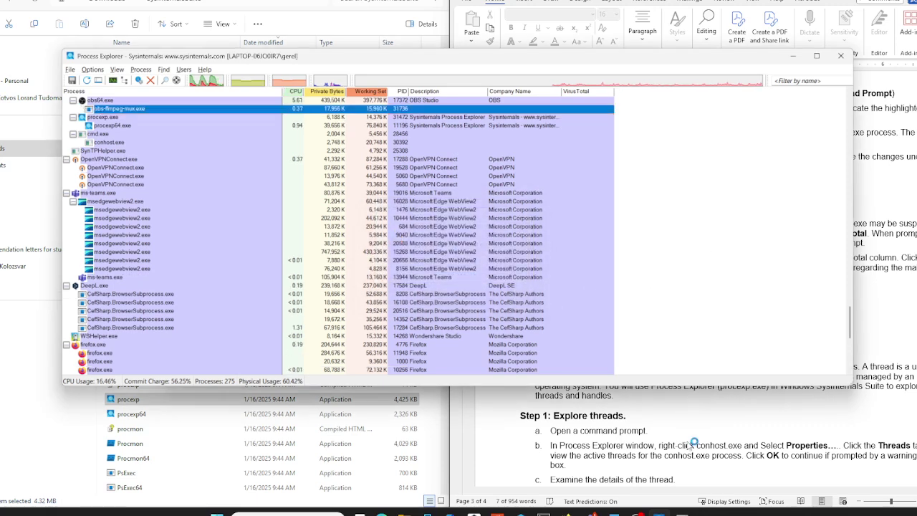
pyautogui.scroll(1, 242, 155)
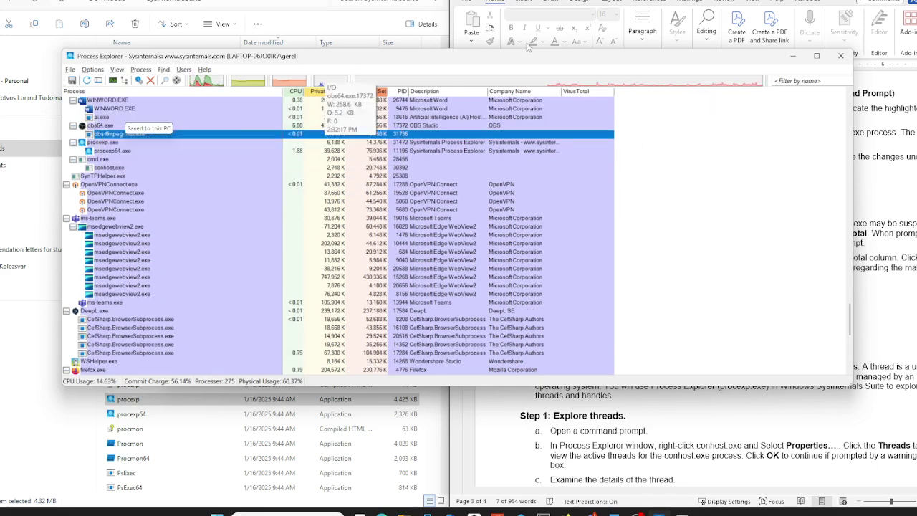
pyautogui.click(524, 2)
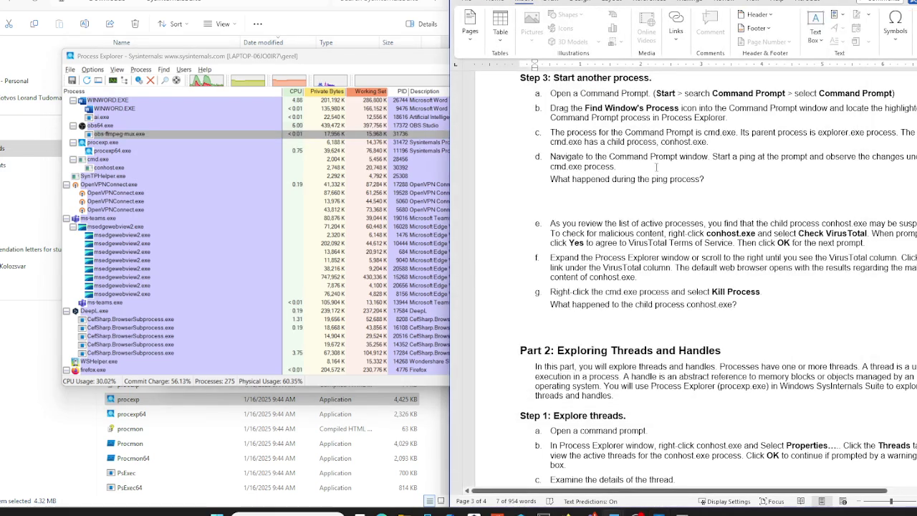
pyautogui.scroll(-1, 666, 190)
pyautogui.scroll(-3, 665, 191)
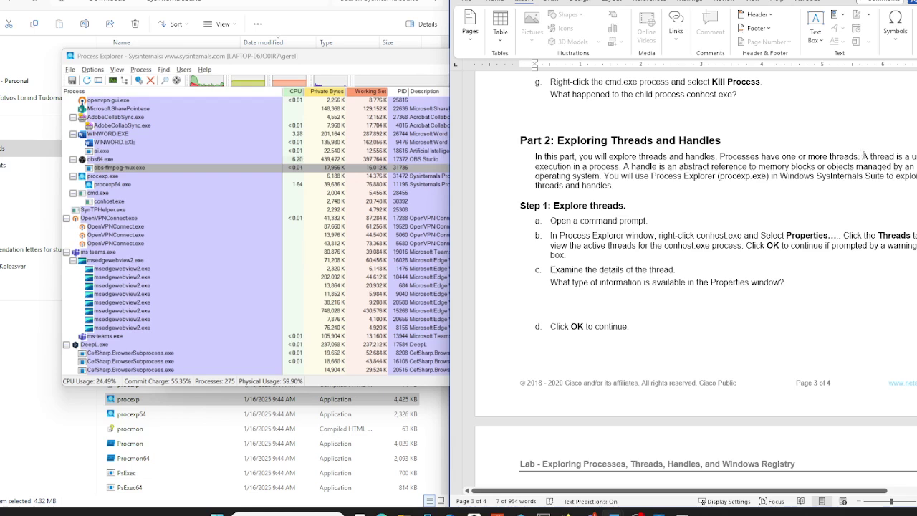
pyautogui.moveTo(859, 155); pyautogui.dragTo(916, 156)
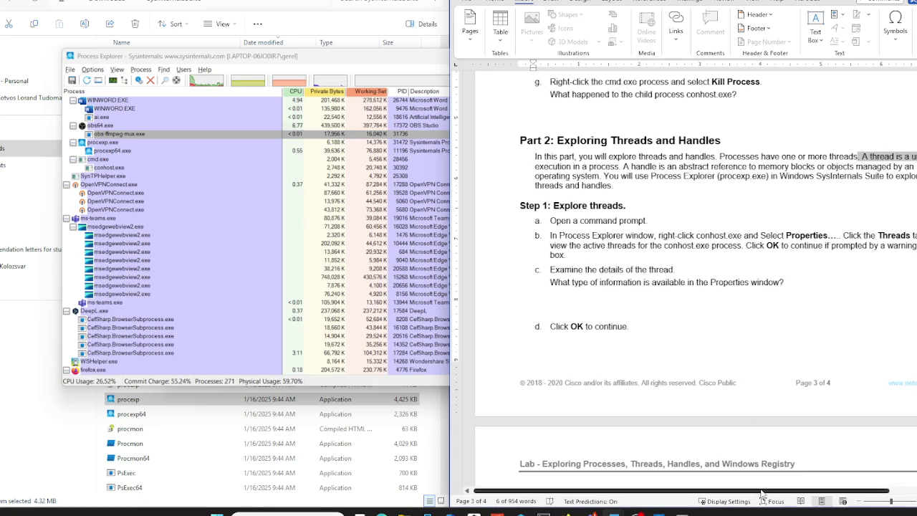
pyautogui.moveTo(751, 492); pyautogui.dragTo(799, 491)
pyautogui.click(799, 210)
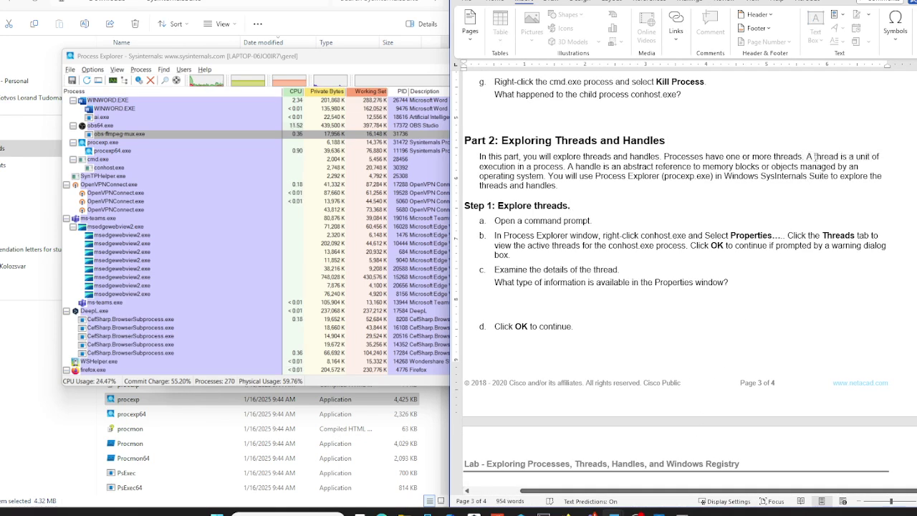
pyautogui.moveTo(813, 156); pyautogui.dragTo(556, 167)
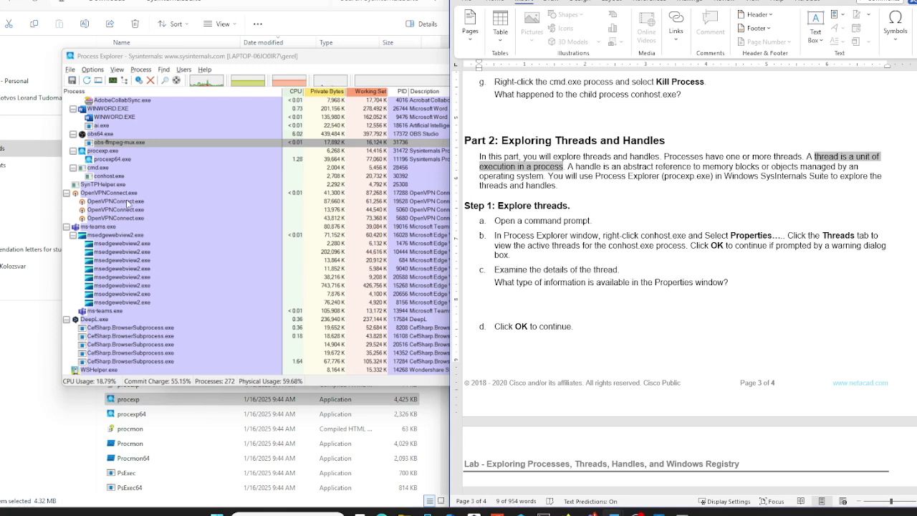
pyautogui.click(592, 185)
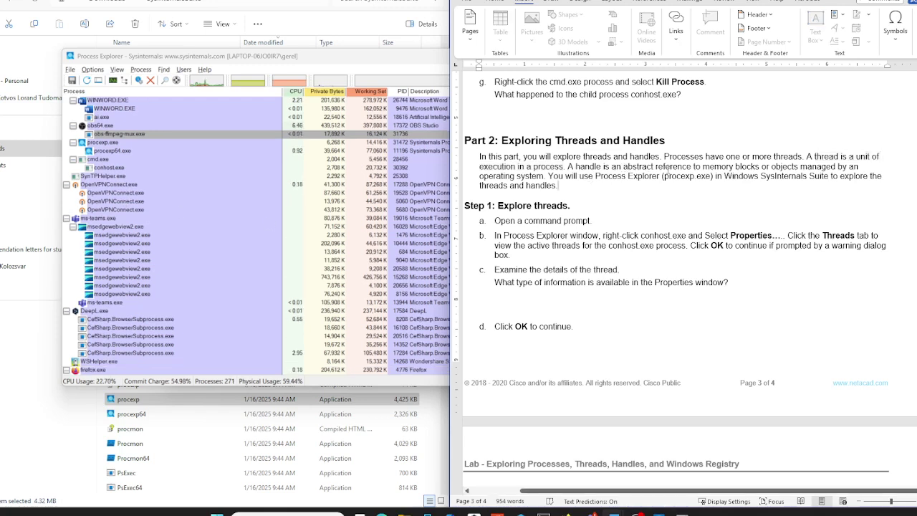
pyautogui.moveTo(567, 166); pyautogui.dragTo(808, 172)
pyautogui.moveTo(854, 167); pyautogui.dragTo(543, 179)
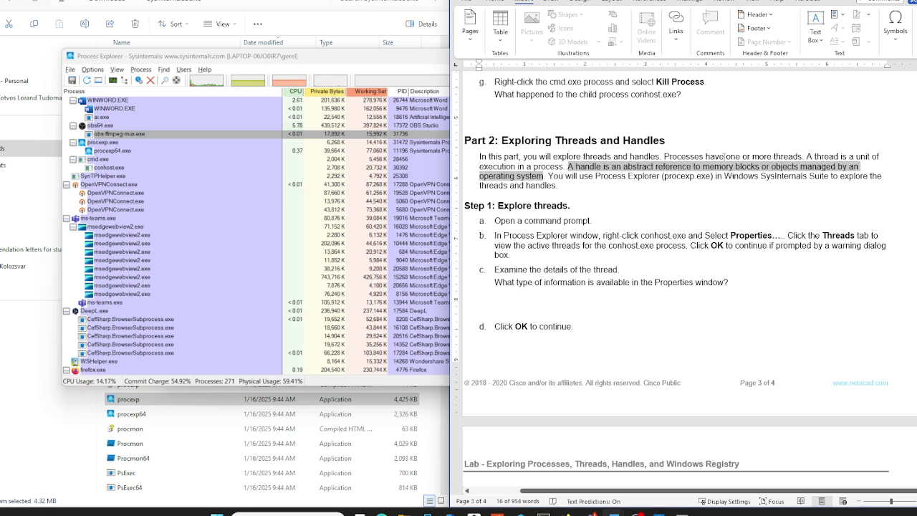
pyautogui.click(914, 327)
pyautogui.scroll(-1, 914, 327)
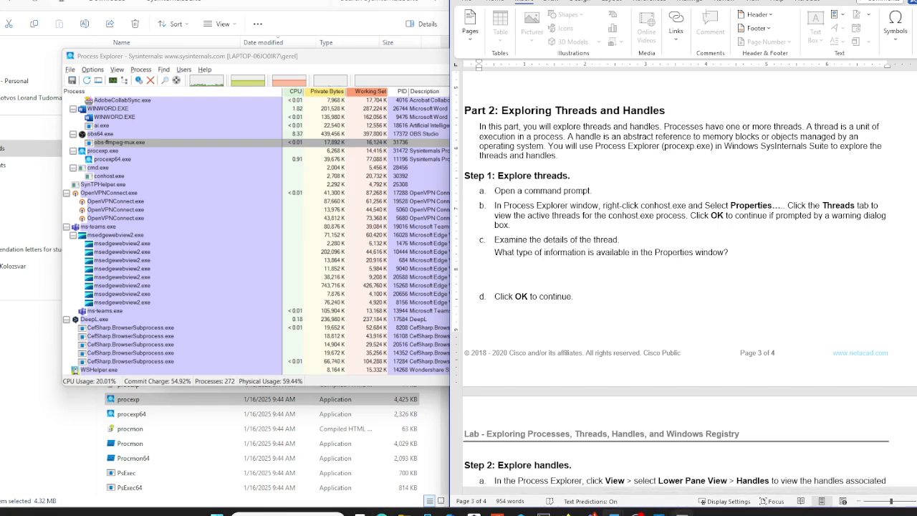
# - Use Find Window on the Command Prompt and bring up Properties for its conhost.exe
pyautogui.click(677, 513)
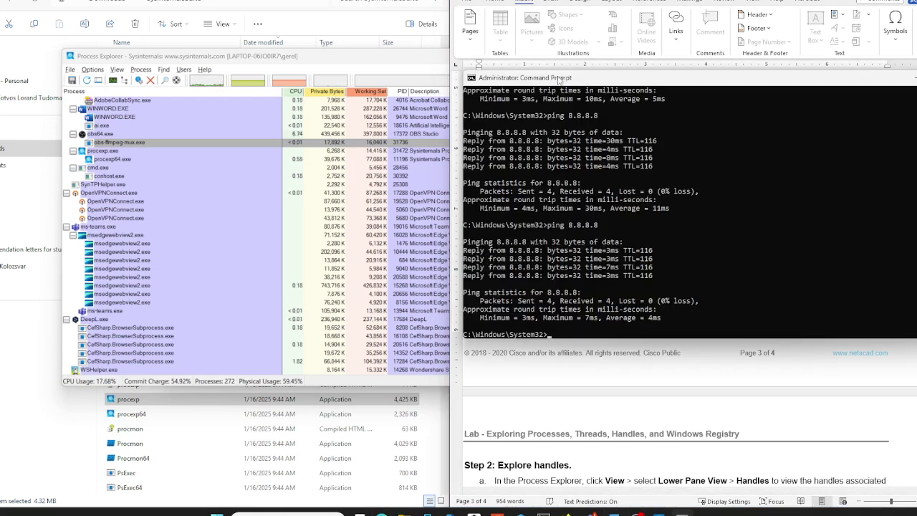
pyautogui.moveTo(560, 78); pyautogui.dragTo(573, 142)
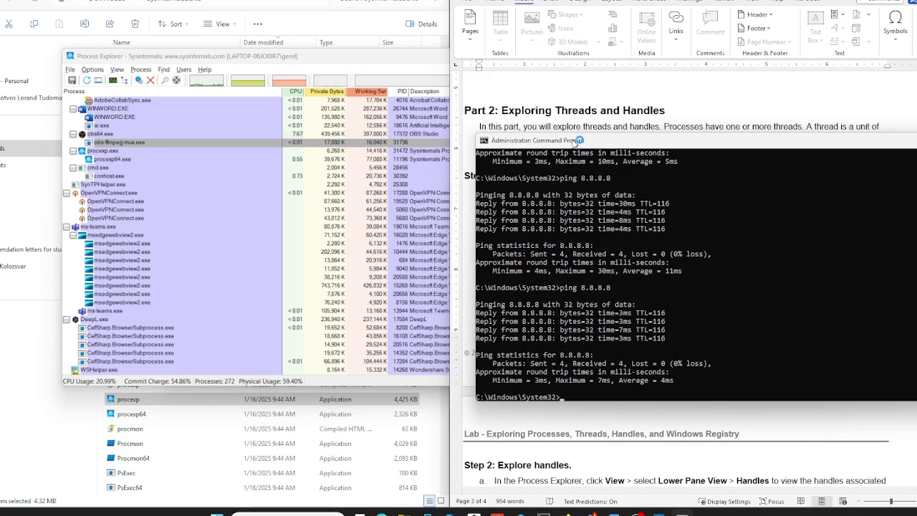
pyautogui.moveTo(177, 80); pyautogui.dragTo(579, 230)
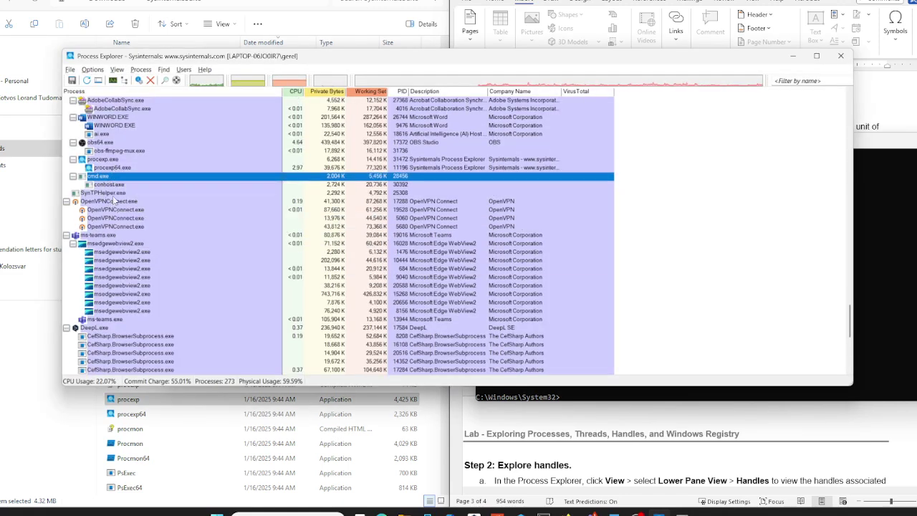
pyautogui.rightClick(111, 184)
pyautogui.click(147, 321)
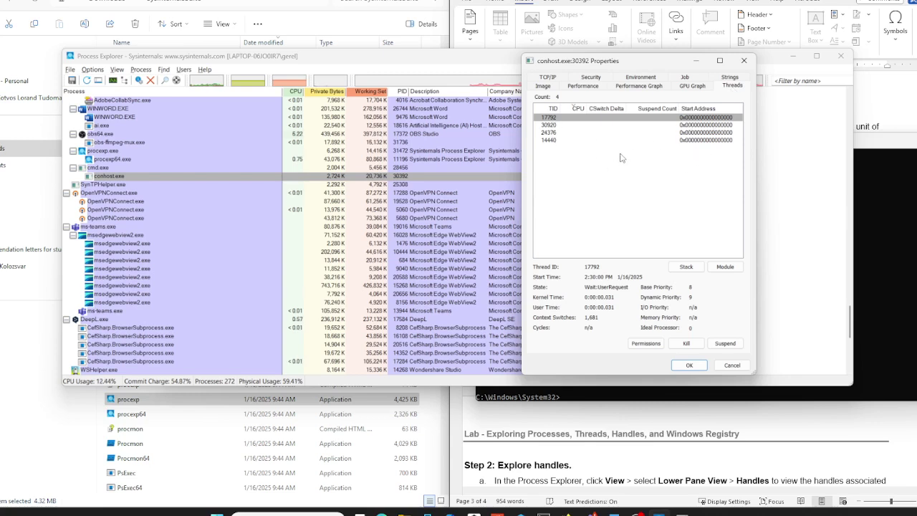
# - Browse conhost's TCP/IP, Security, Environment and Job tabs, ending on its 4 threads
pyautogui.click(549, 79)
pyautogui.click(592, 87)
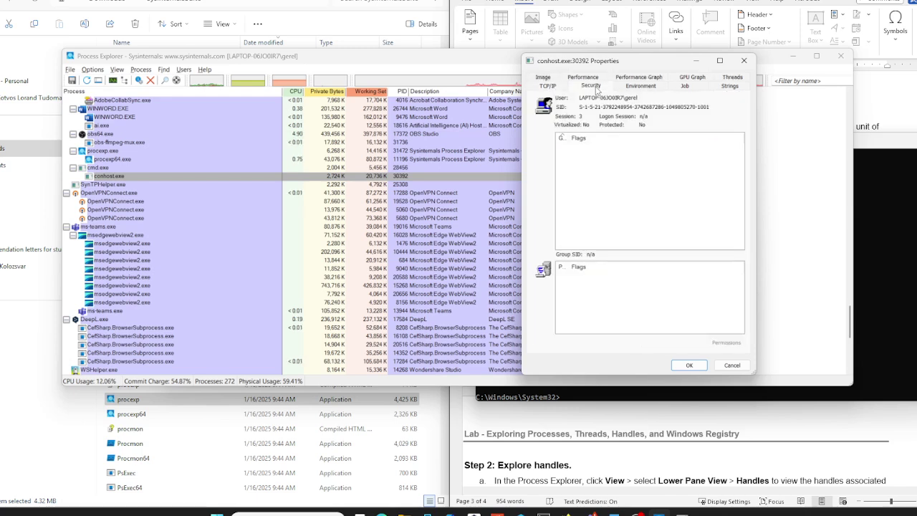
pyautogui.click(642, 86)
pyautogui.click(685, 86)
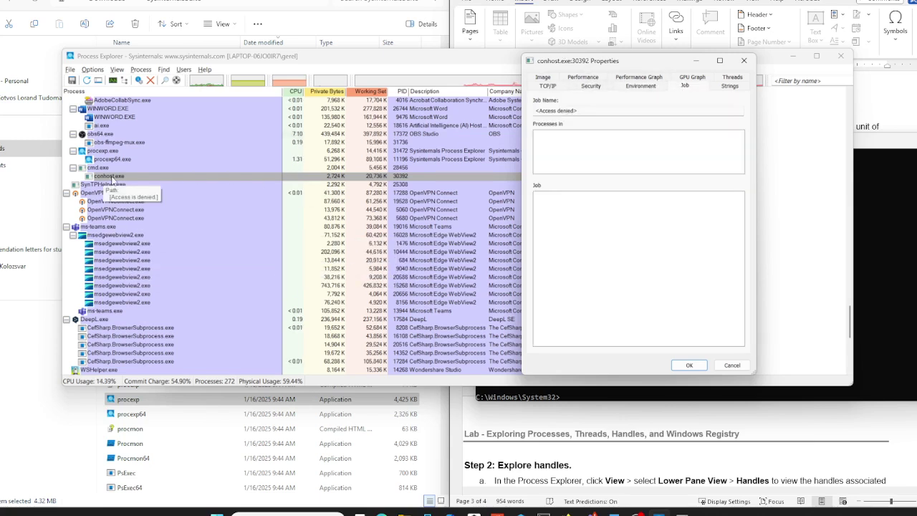
pyautogui.click(731, 77)
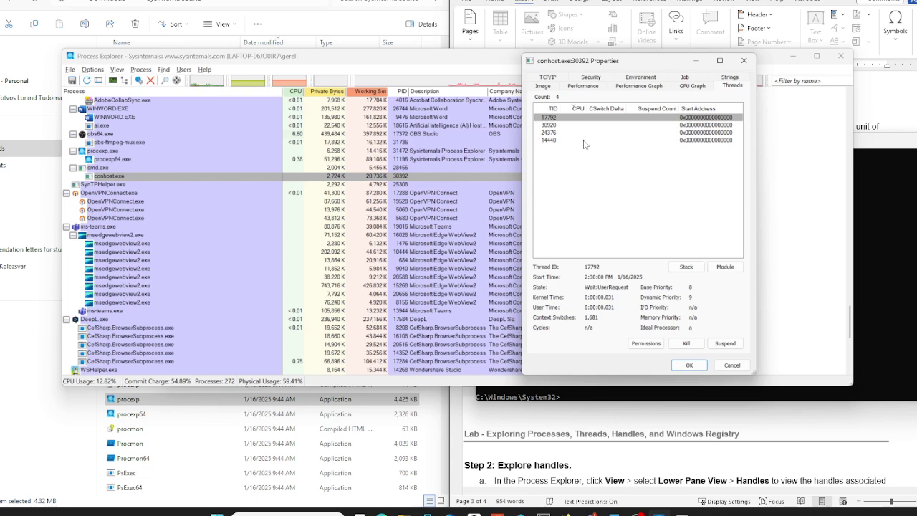
pyautogui.click(534, 415)
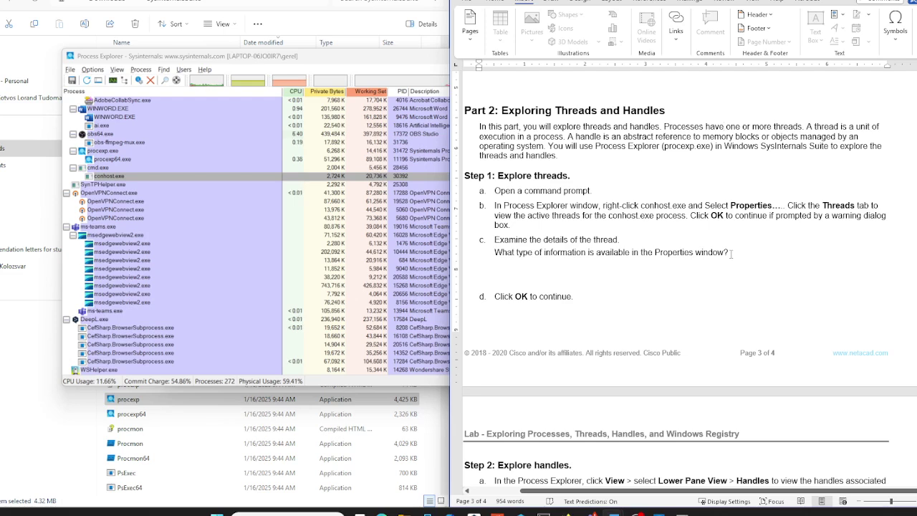
# - Read through the lab sheet, highlighting the phrase 'abstract reference to memory'
pyautogui.scroll(3, 731, 253)
pyautogui.scroll(-2, 788, 139)
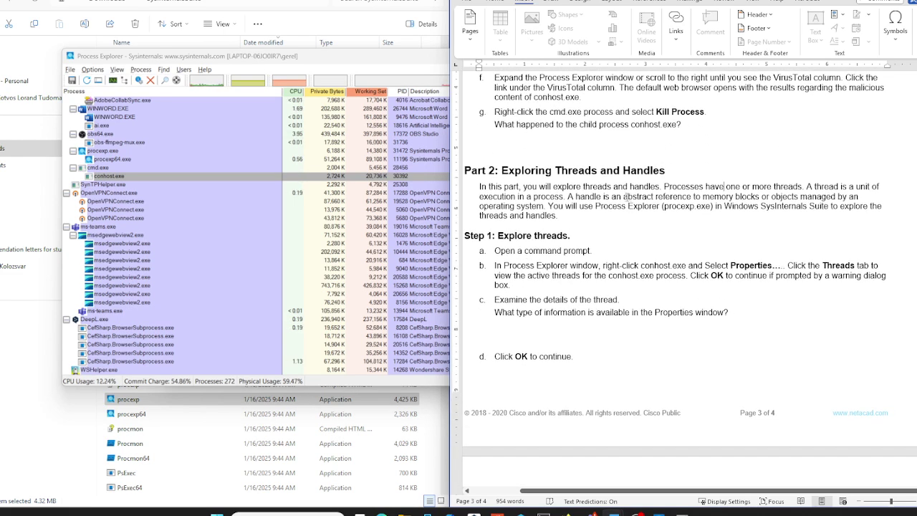
pyautogui.moveTo(624, 197); pyautogui.dragTo(735, 196)
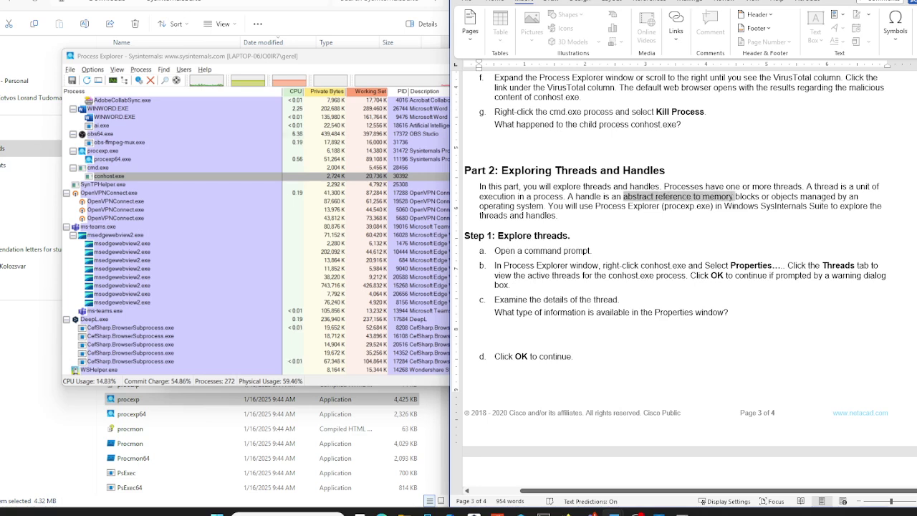
pyautogui.scroll(-3, 530, 223)
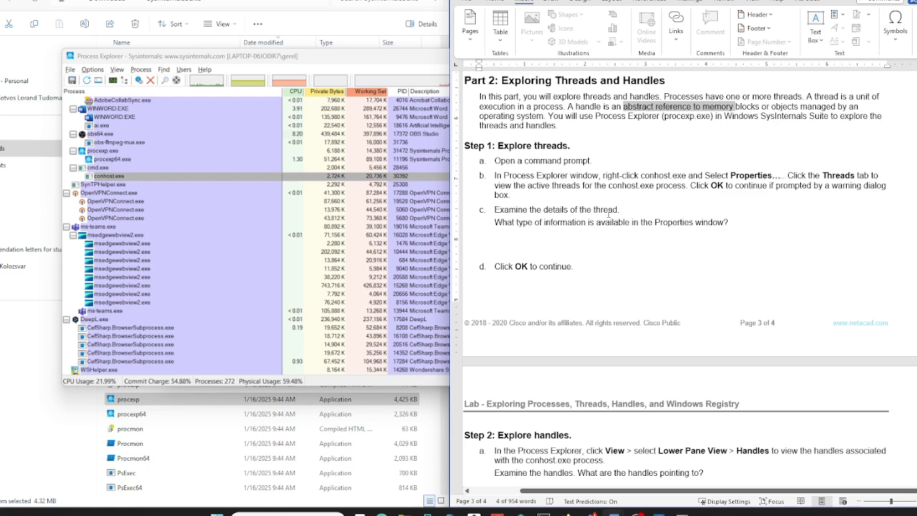
pyautogui.scroll(-1, 509, 241)
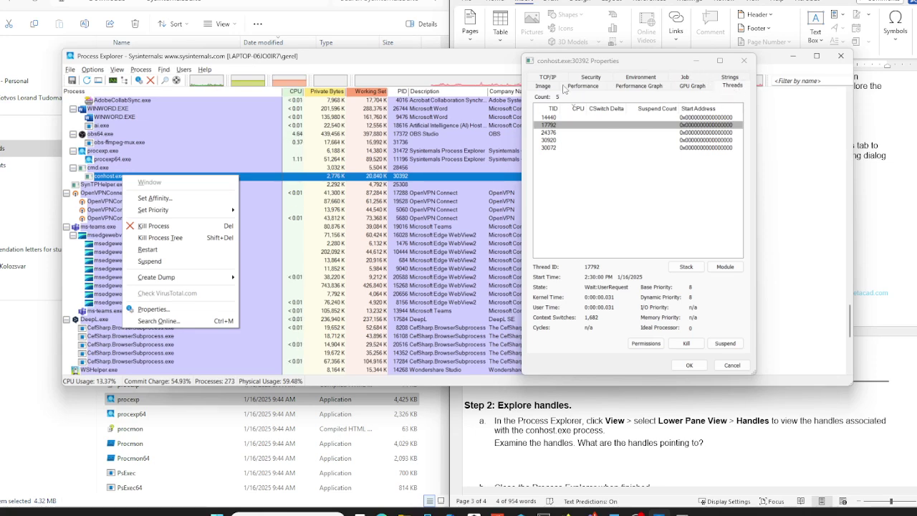
# - Close the conhost.exe Properties window and scroll the lab sheet to Step 2: Explore handles
pyautogui.click(801, 173)
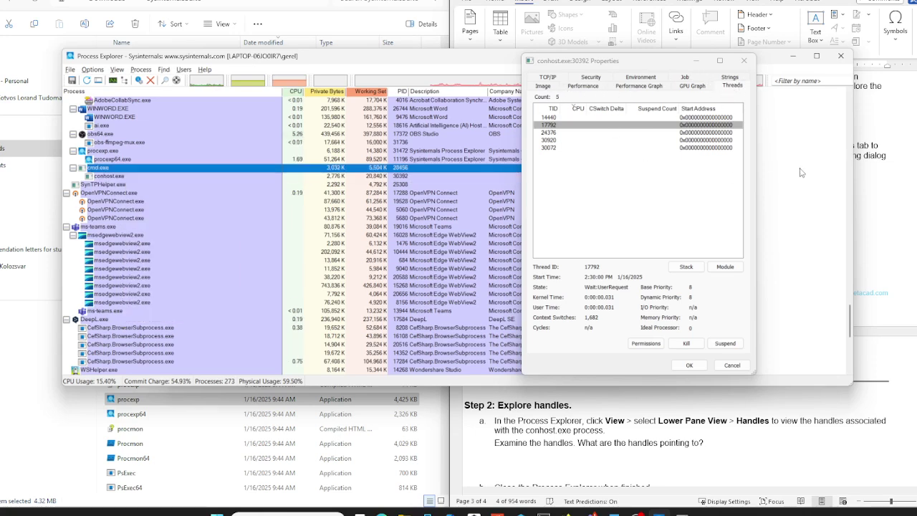
pyautogui.click(874, 209)
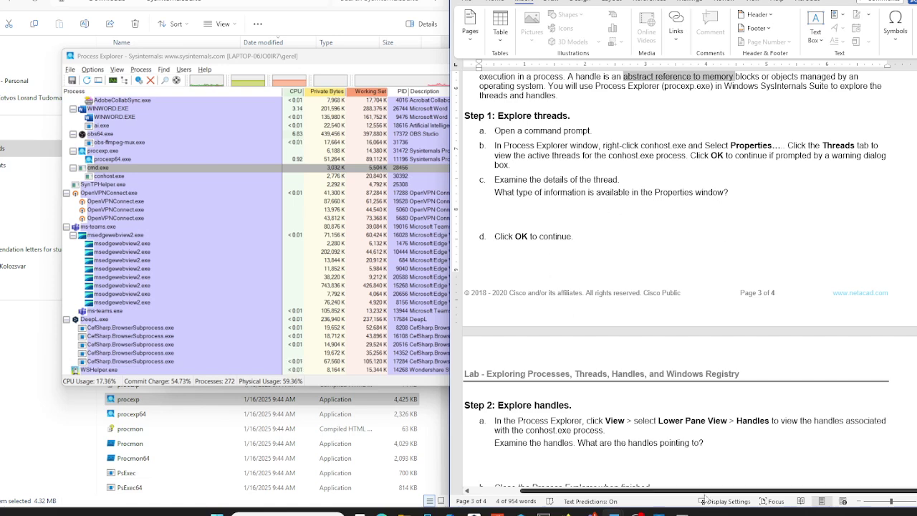
pyautogui.rightClick(121, 167)
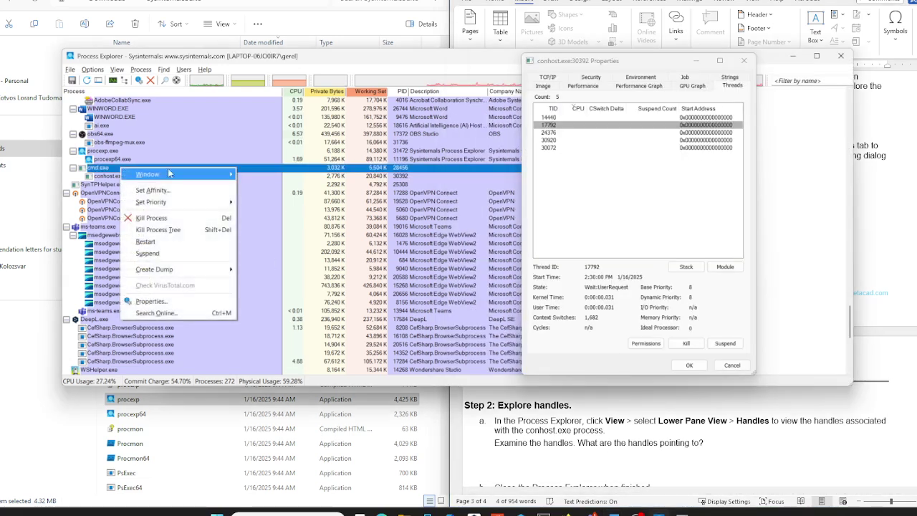
pyautogui.click(691, 366)
pyautogui.click(691, 366)
pyautogui.click(912, 309)
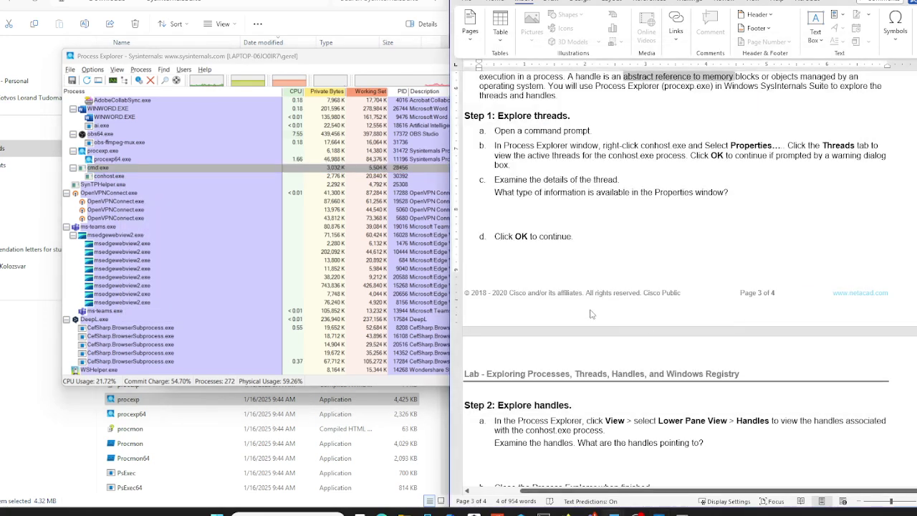
pyautogui.scroll(-5, 574, 304)
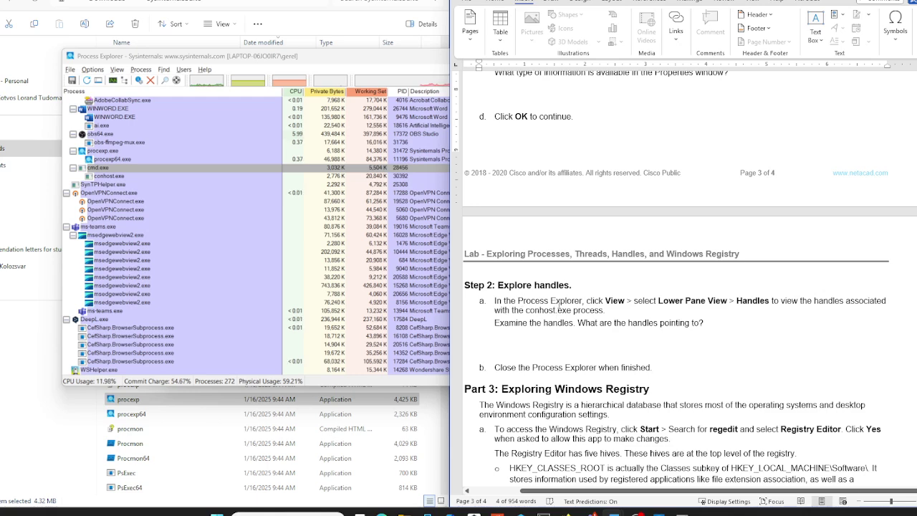
# - Turn on the Handles lower pane view in Process Explorer
pyautogui.click(117, 69)
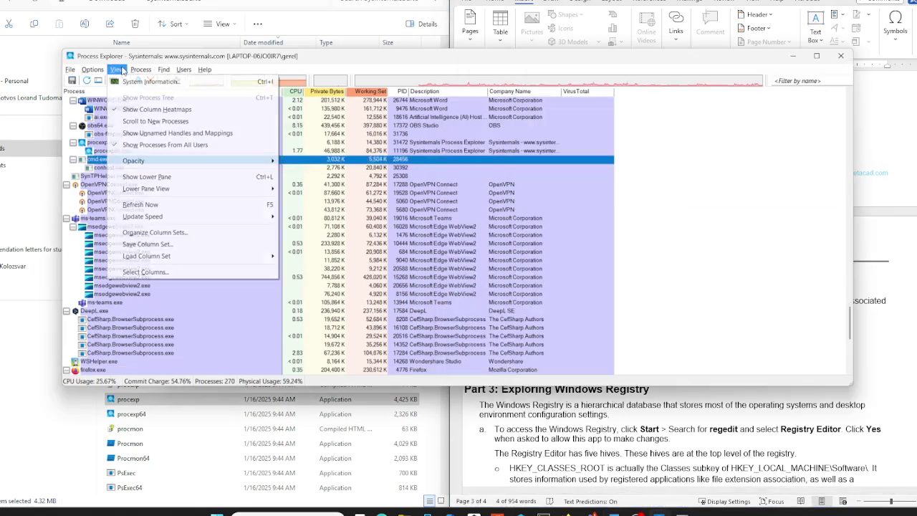
pyautogui.moveTo(146, 189)
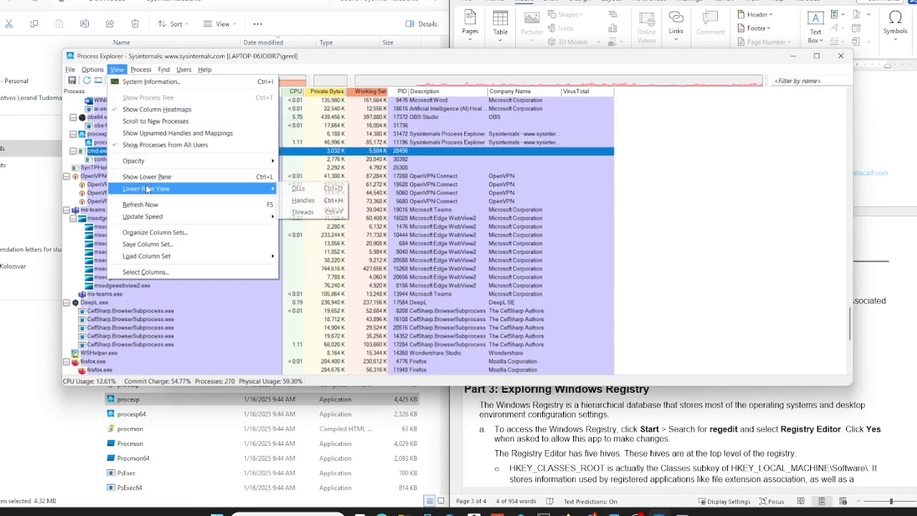
pyautogui.click(303, 201)
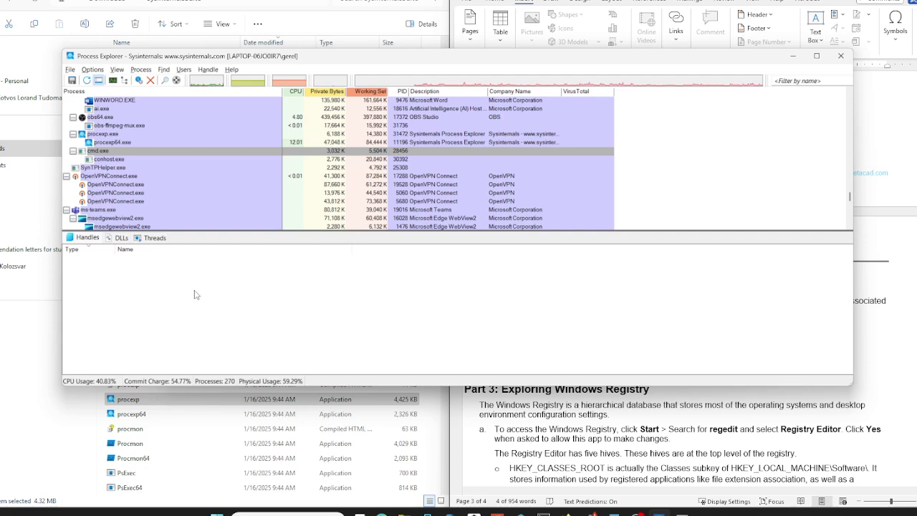
# - Compare handles of procexp64.exe, conhost.exe and obs64.exe, ending on obs64.exe's handle list
pyautogui.click(101, 142)
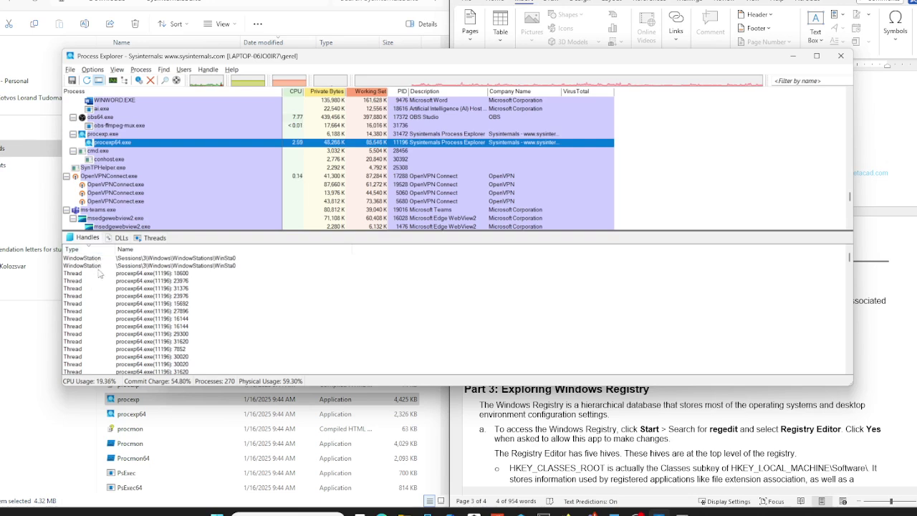
pyautogui.click(104, 159)
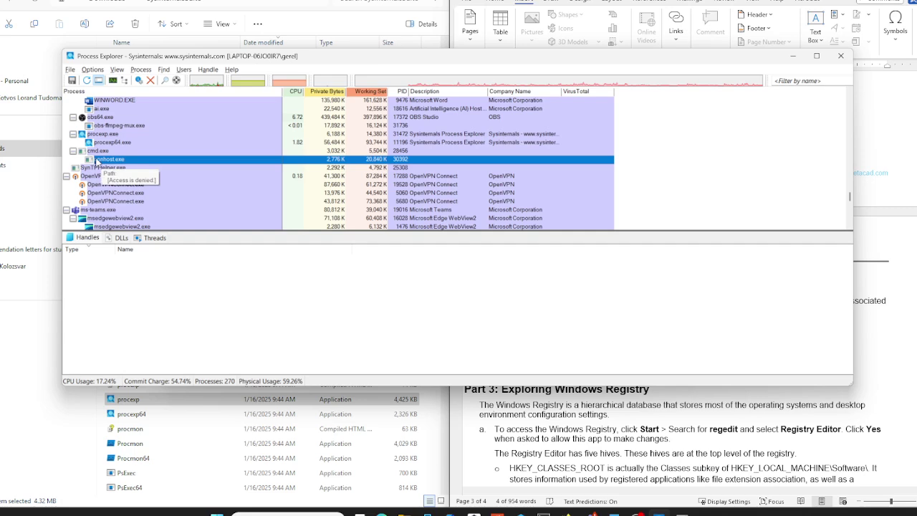
pyautogui.click(101, 117)
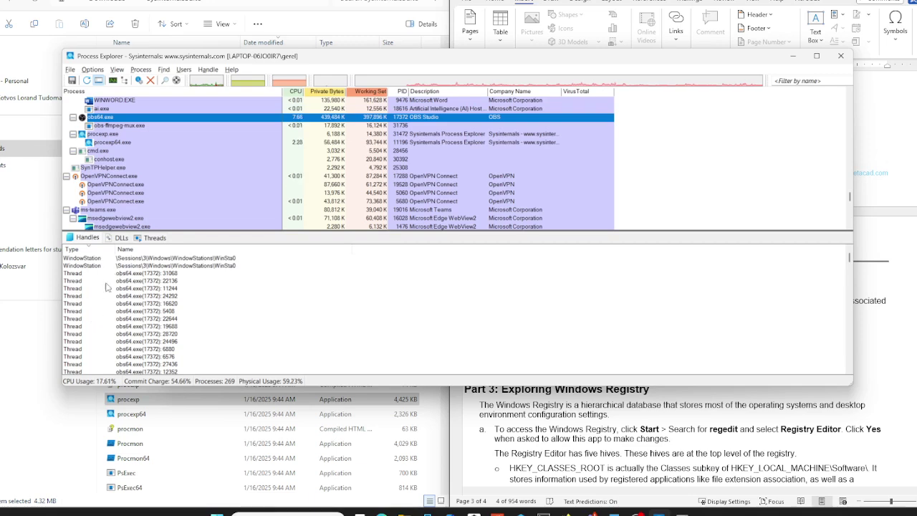
pyautogui.click(154, 237)
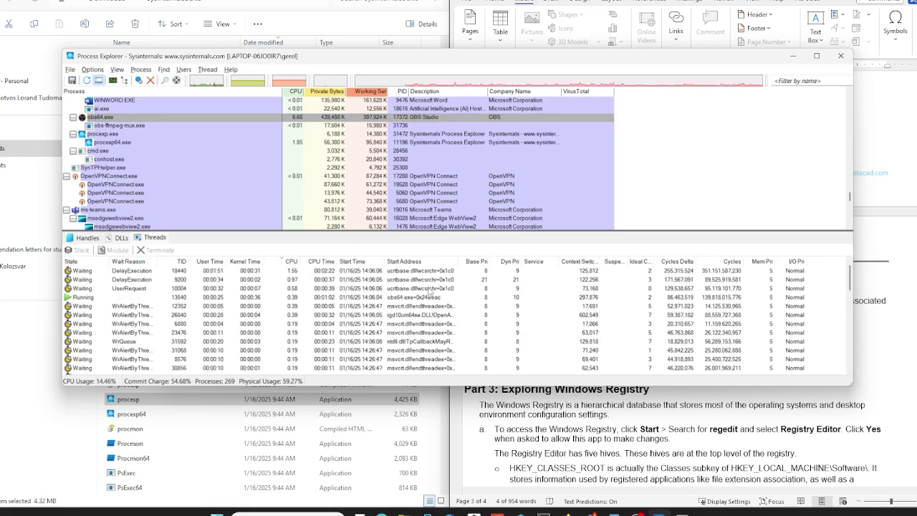
pyautogui.click(85, 238)
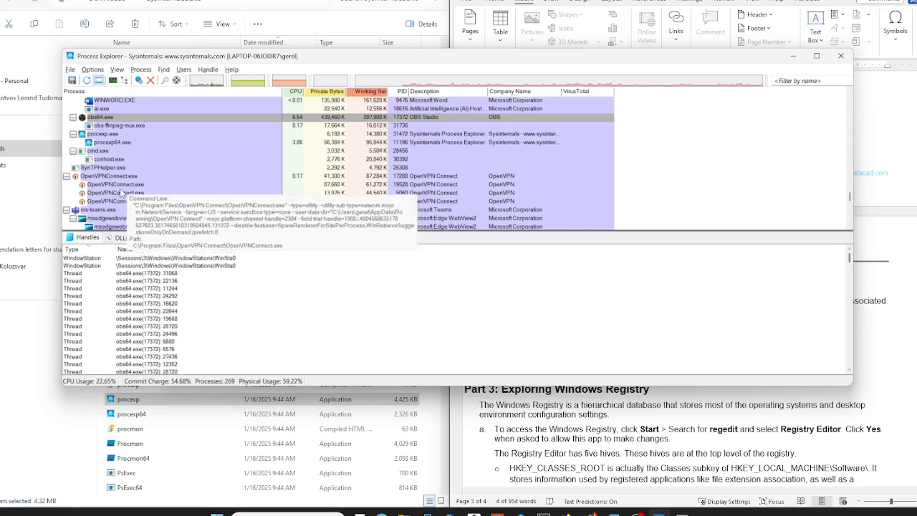
pyautogui.scroll(2, 284, 182)
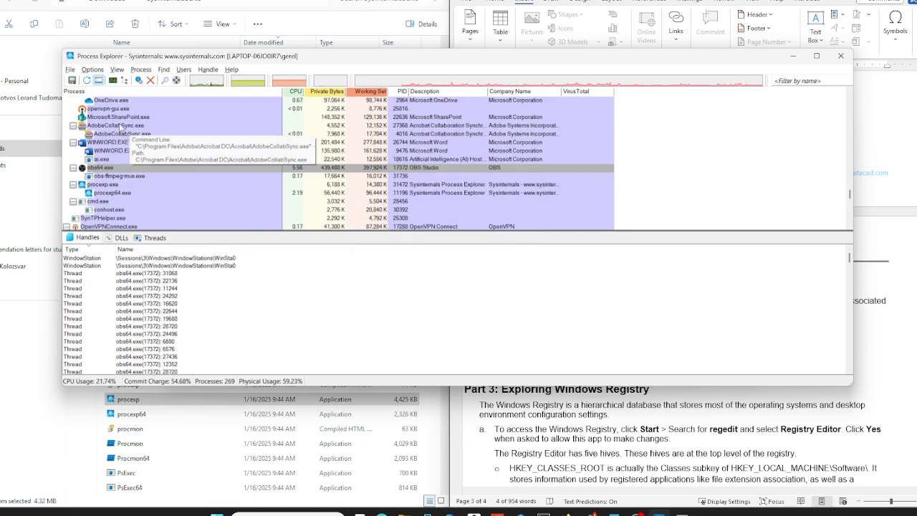
pyautogui.click(889, 251)
pyautogui.scroll(-3, 579, 302)
pyautogui.scroll(-1, 578, 302)
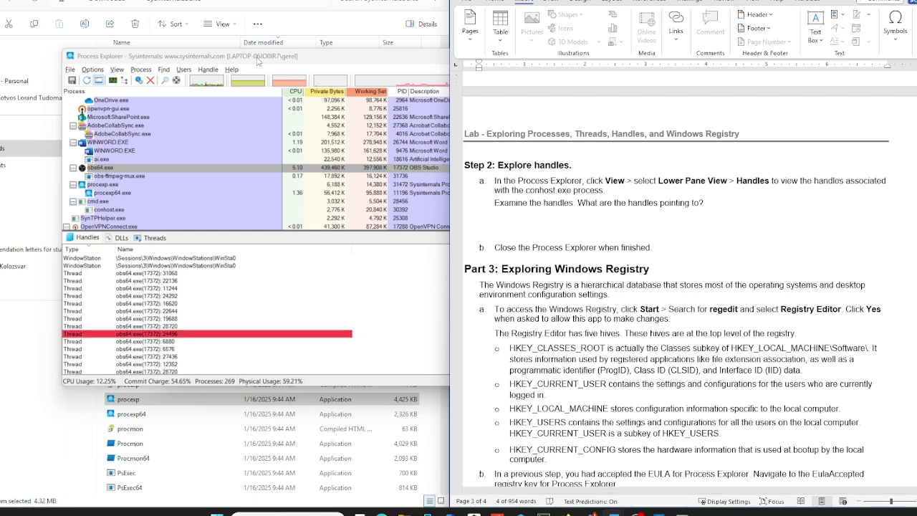
# - Close Process Explorer and the VirusTotal browser window, then maximize Word at Part 3
pyautogui.click(331, 64)
pyautogui.click(840, 55)
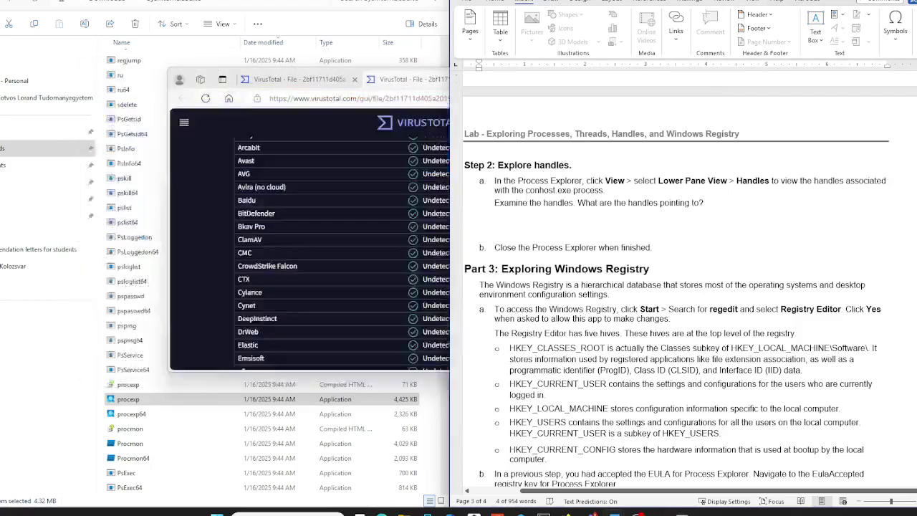
pyautogui.scroll(-4, 642, 253)
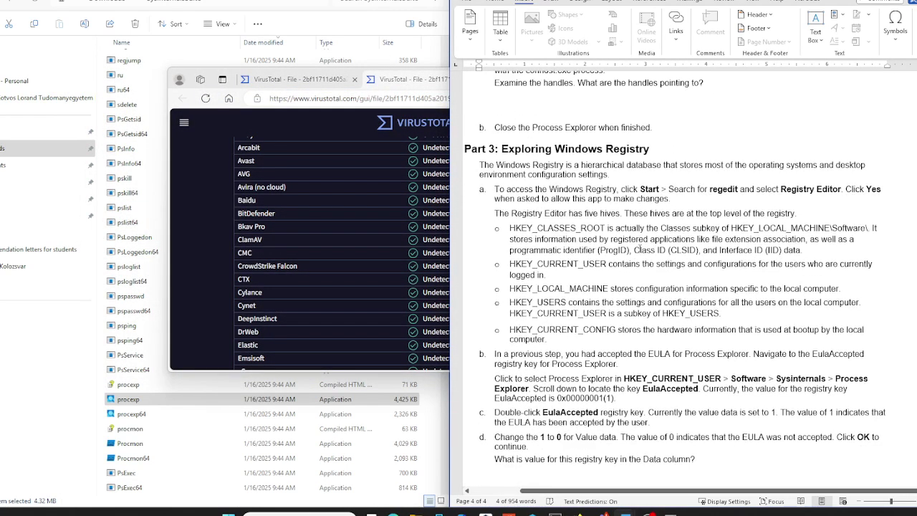
pyautogui.click(399, 83)
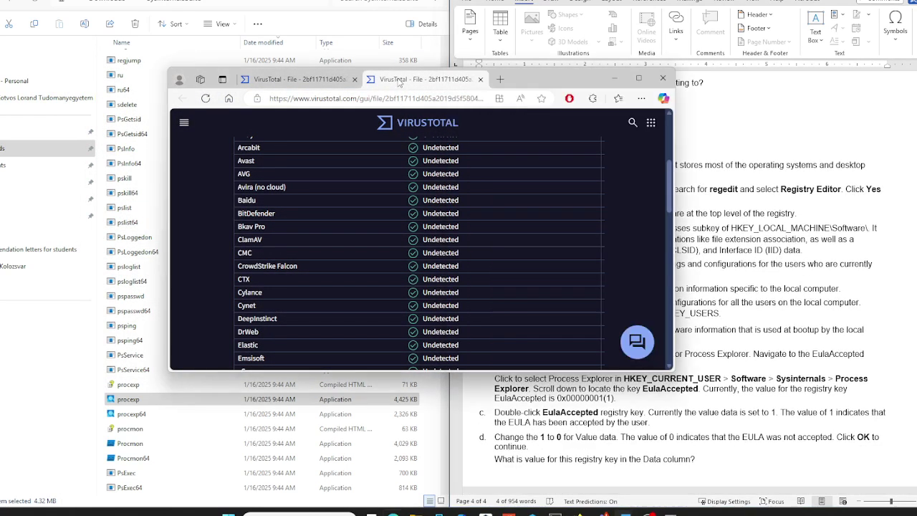
pyautogui.click(663, 78)
pyautogui.press('super+Up')
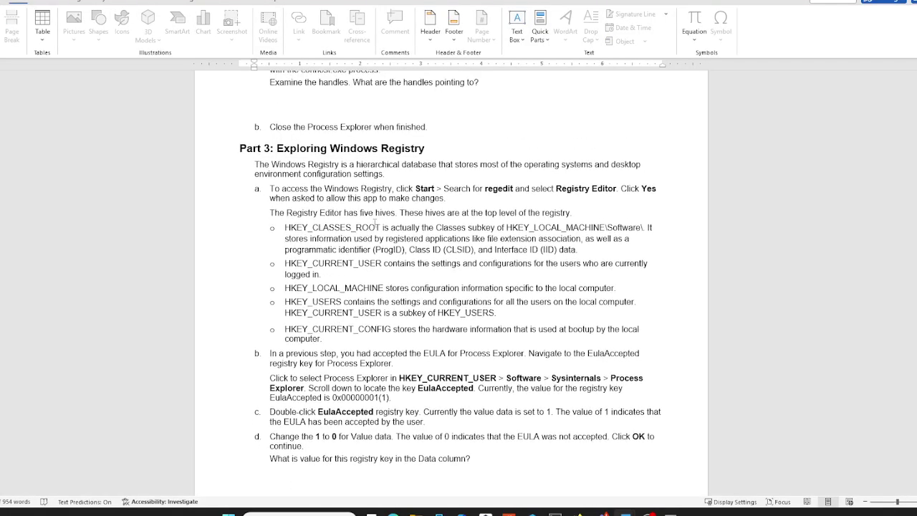
pyautogui.moveTo(332, 149); pyautogui.dragTo(424, 147)
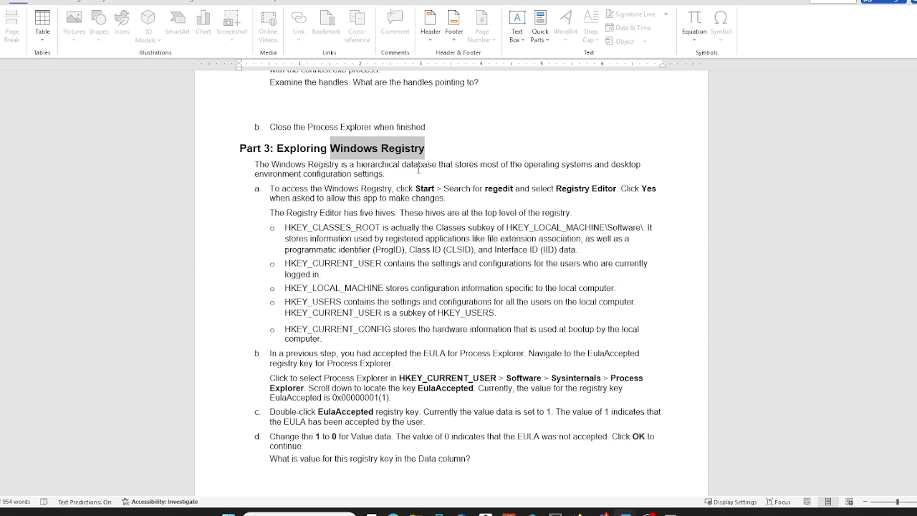
pyautogui.moveTo(338, 164); pyautogui.dragTo(387, 174)
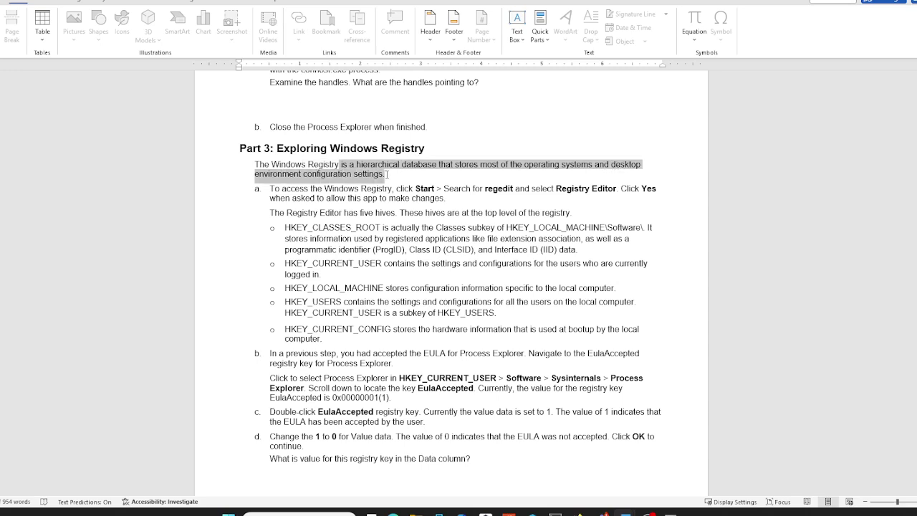
pyautogui.click(453, 167)
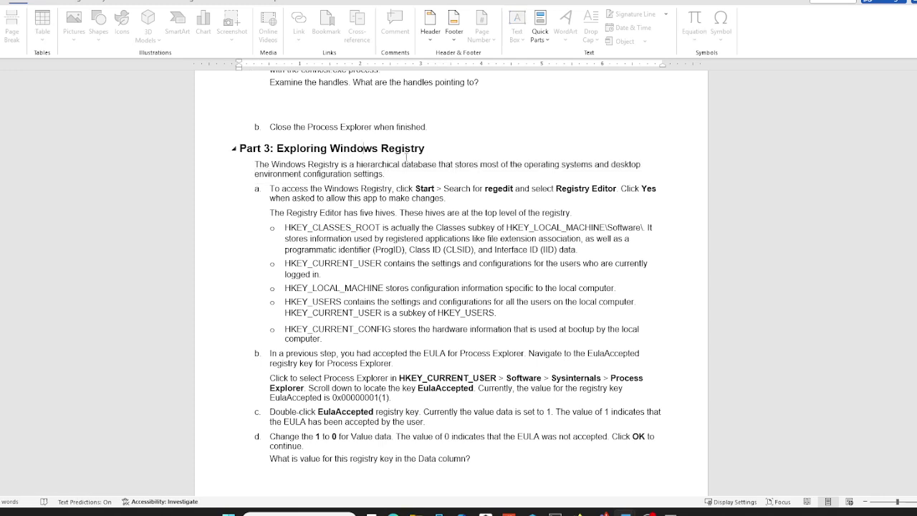
pyautogui.moveTo(382, 164); pyautogui.dragTo(599, 167)
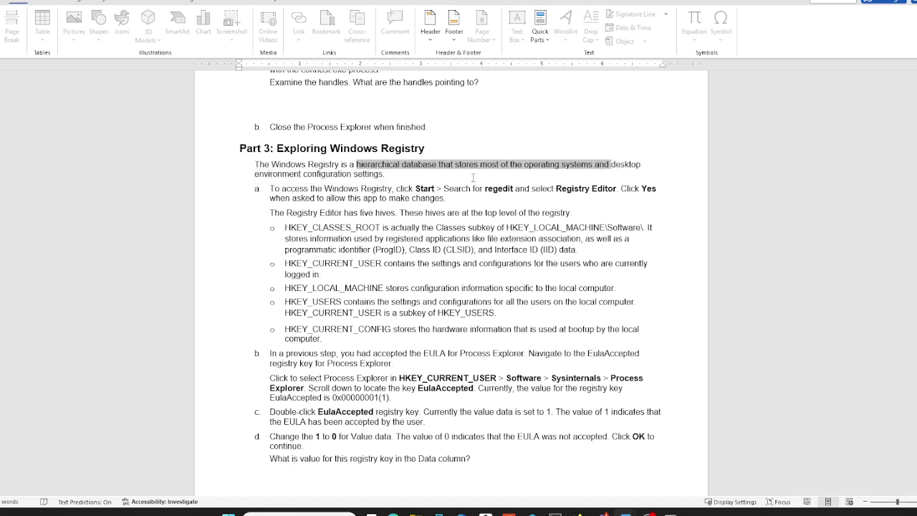
pyautogui.moveTo(473, 177); pyautogui.dragTo(386, 179)
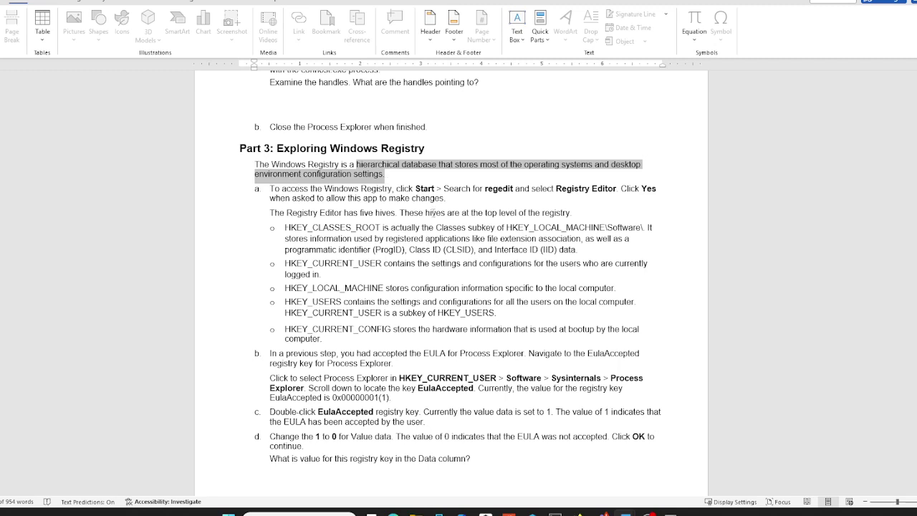
pyautogui.scroll(-1, 389, 226)
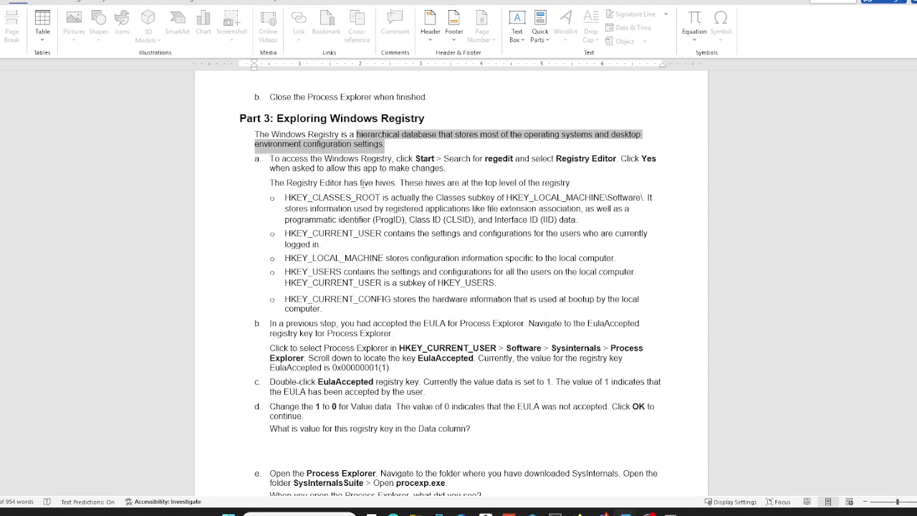
pyautogui.moveTo(361, 184); pyautogui.dragTo(400, 181)
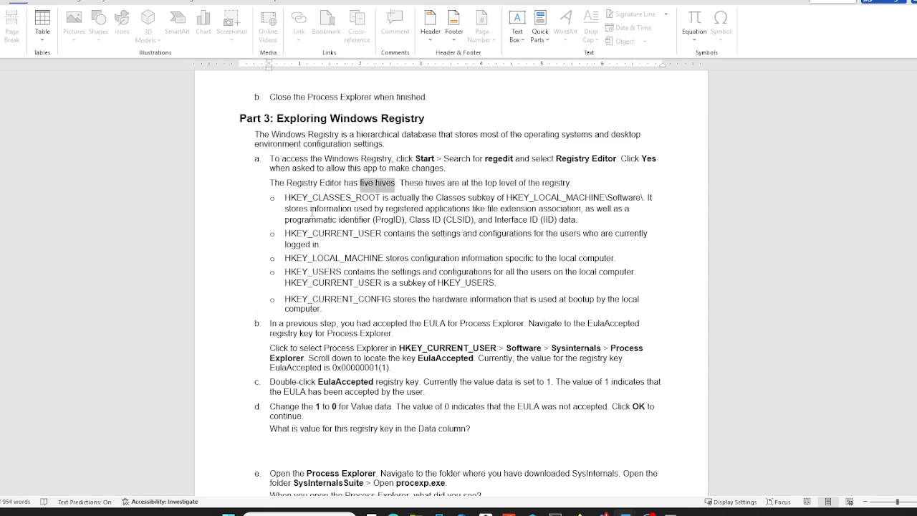
pyautogui.click(355, 204)
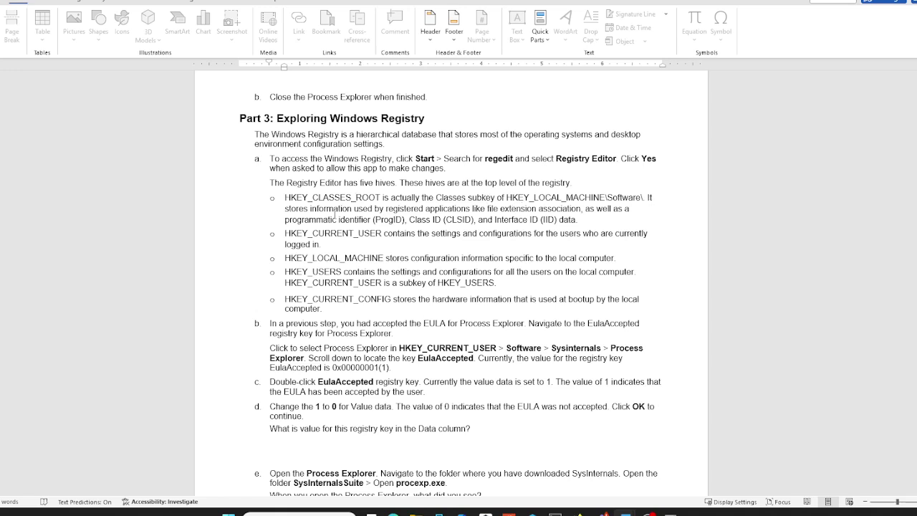
pyautogui.moveTo(342, 214); pyautogui.dragTo(569, 209)
pyautogui.moveTo(342, 208); pyautogui.dragTo(548, 220)
pyautogui.click(344, 271)
pyautogui.tripleClick(325, 244)
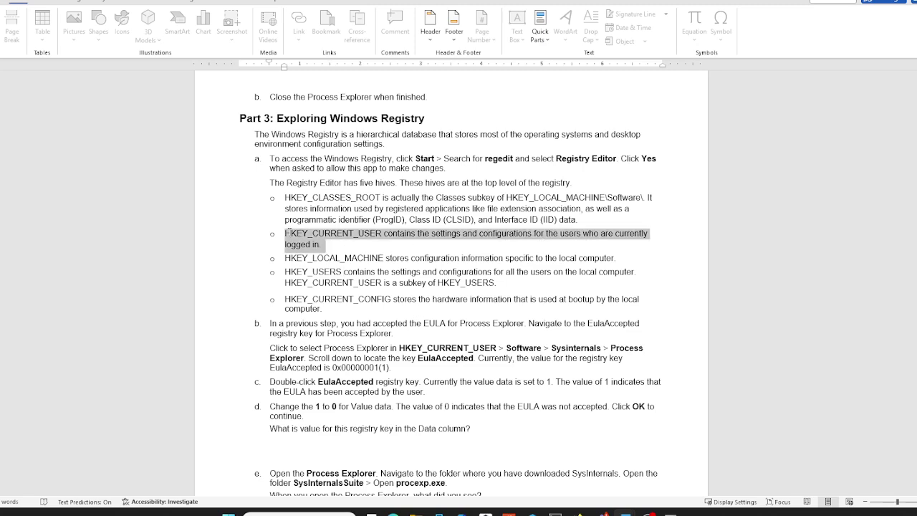
pyautogui.click(322, 245)
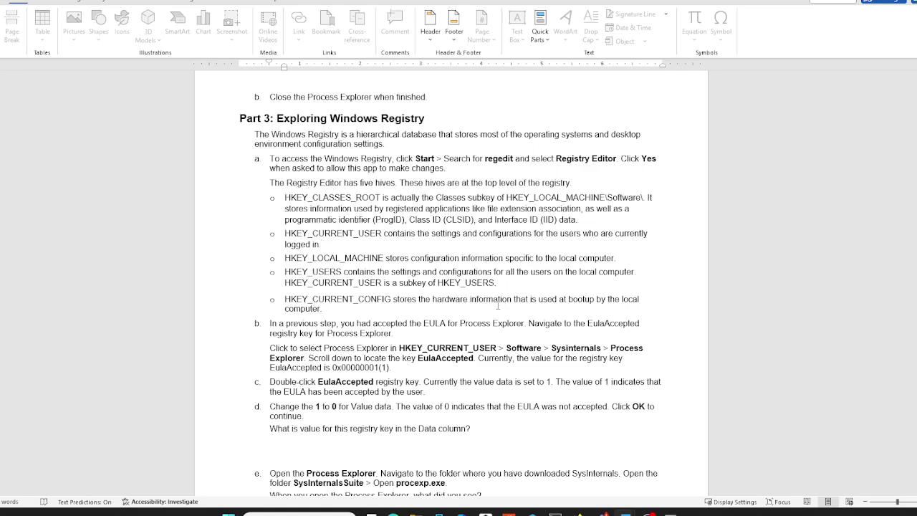
# - Launch procexp from the Sysinternals folder in File Explorer
pyautogui.scroll(-1, 481, 299)
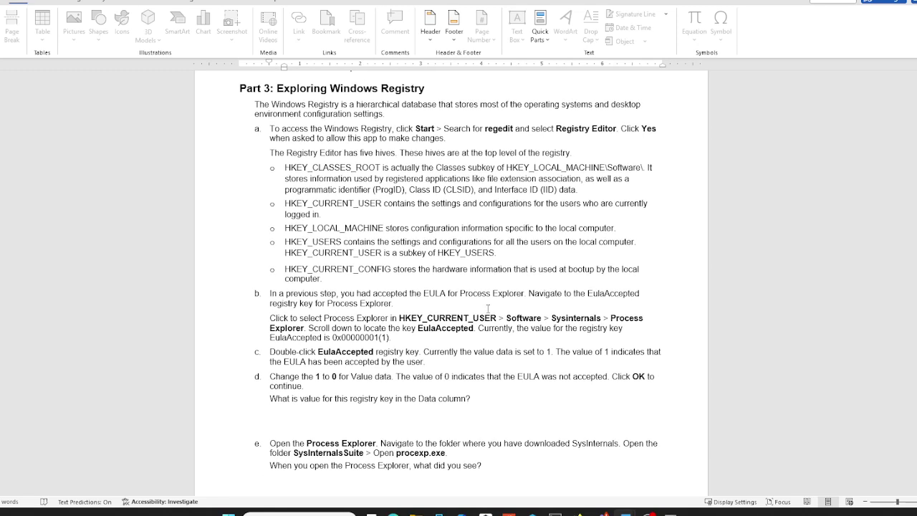
pyautogui.scroll(-1, 481, 305)
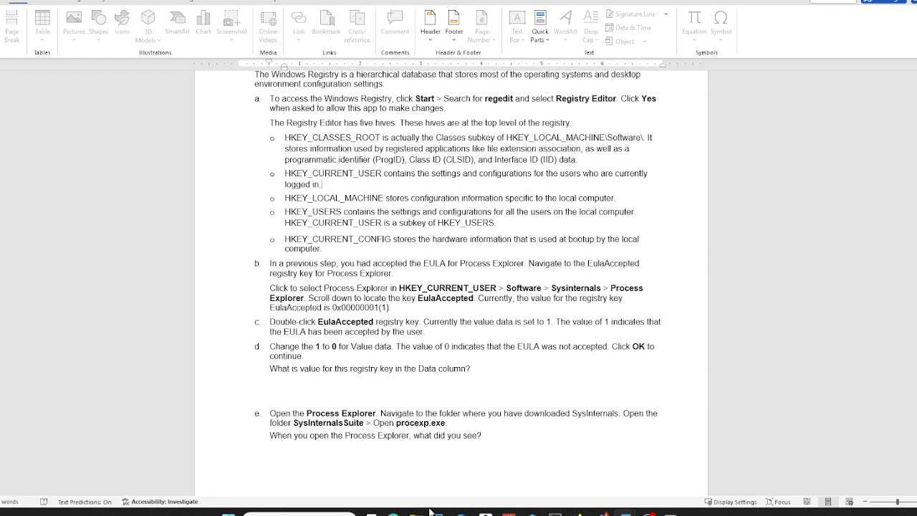
pyautogui.moveTo(415, 513)
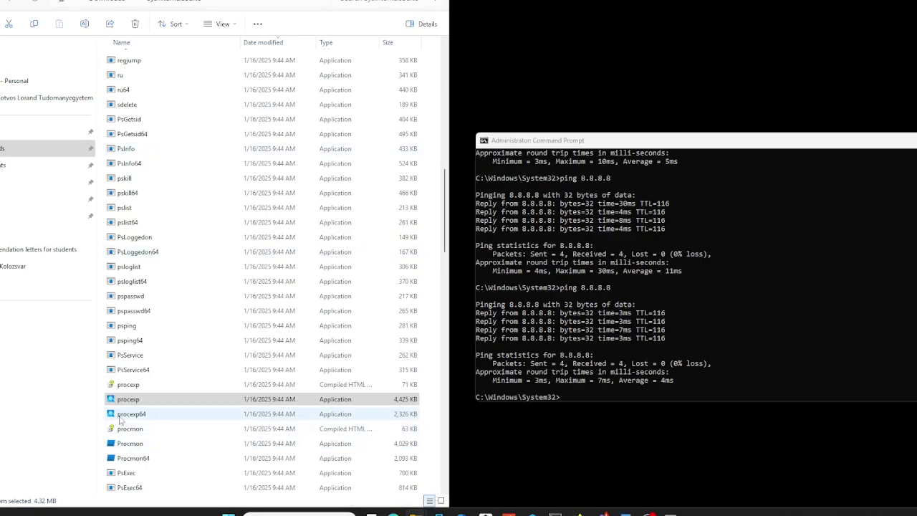
pyautogui.click(127, 403)
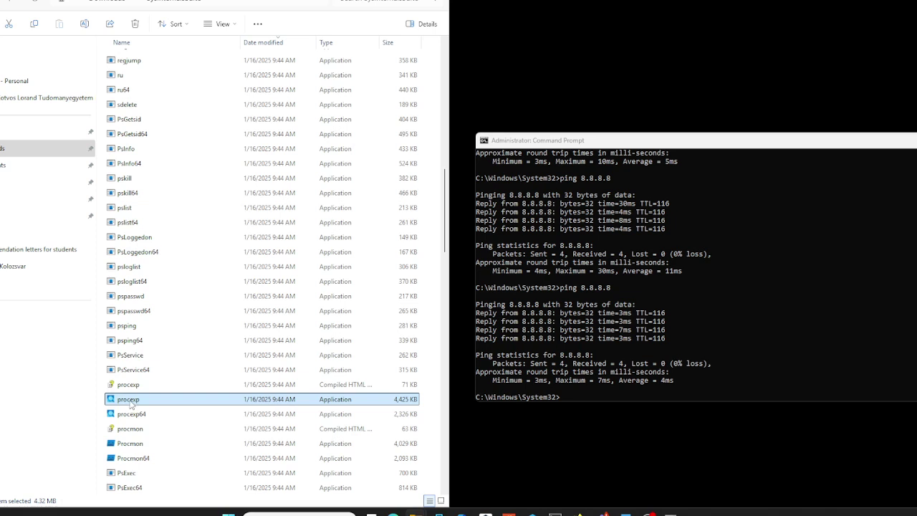
pyautogui.doubleClick(212, 403)
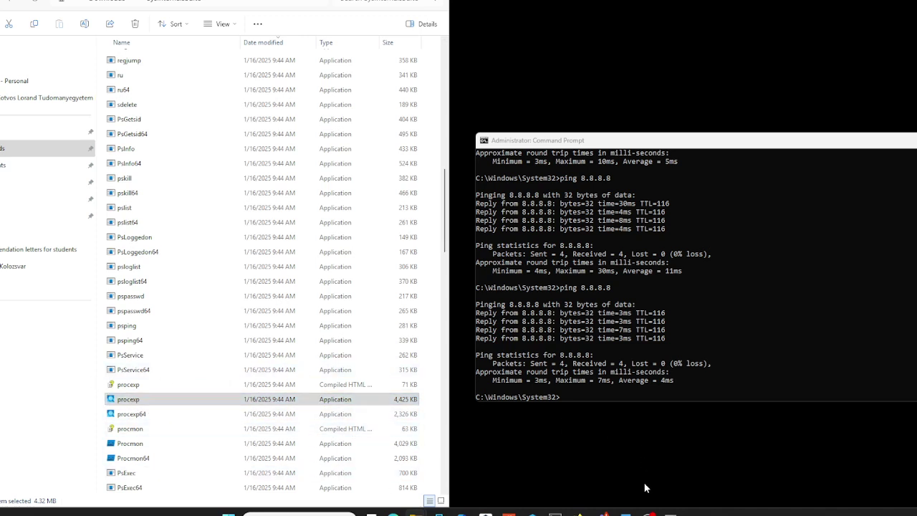
# - Back in Word, reread the EulaAccepted steps, highlighting 'the EULA for Process Explorer', then bring up Start
pyautogui.moveTo(625, 513)
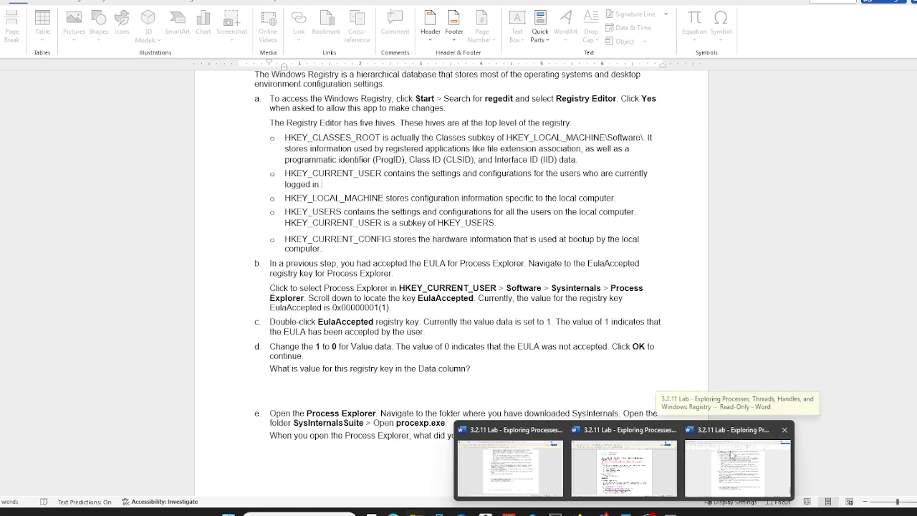
pyautogui.click(731, 455)
pyautogui.scroll(-1, 388, 296)
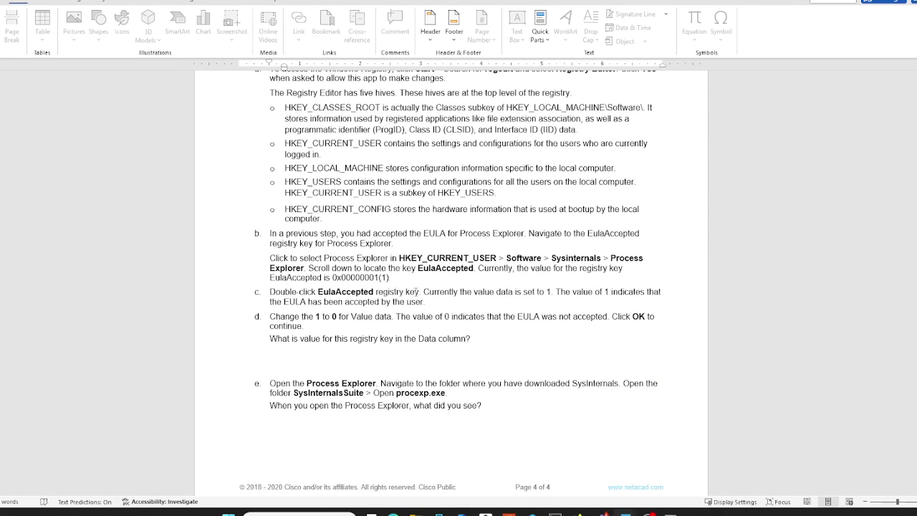
pyautogui.scroll(-1, 430, 287)
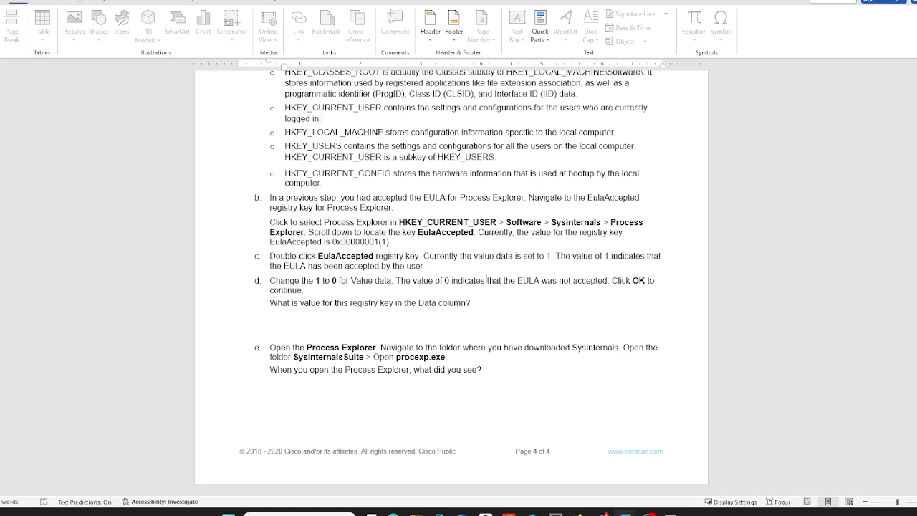
pyautogui.moveTo(270, 256); pyautogui.dragTo(373, 257)
pyautogui.click(439, 197)
pyautogui.moveTo(439, 197); pyautogui.dragTo(525, 197)
pyautogui.click(446, 197)
pyautogui.moveTo(411, 198); pyautogui.dragTo(524, 197)
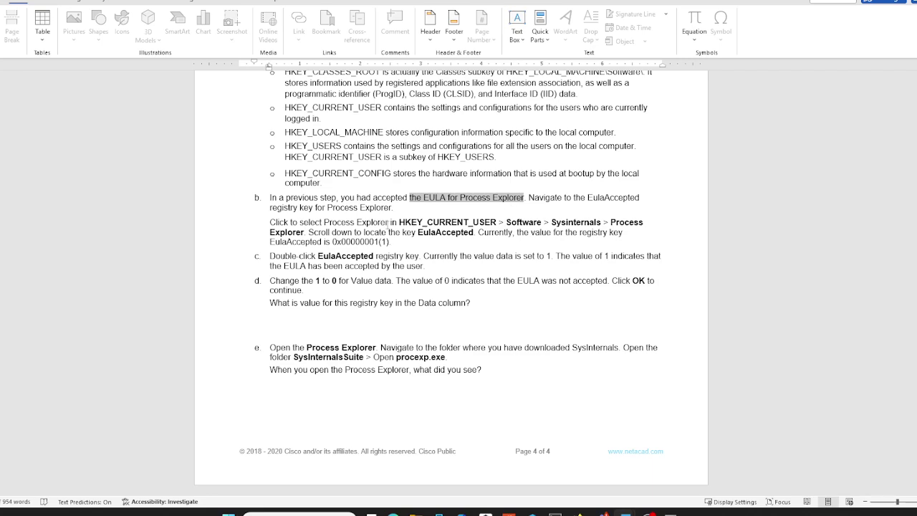
pyautogui.scroll(1, 448, 230)
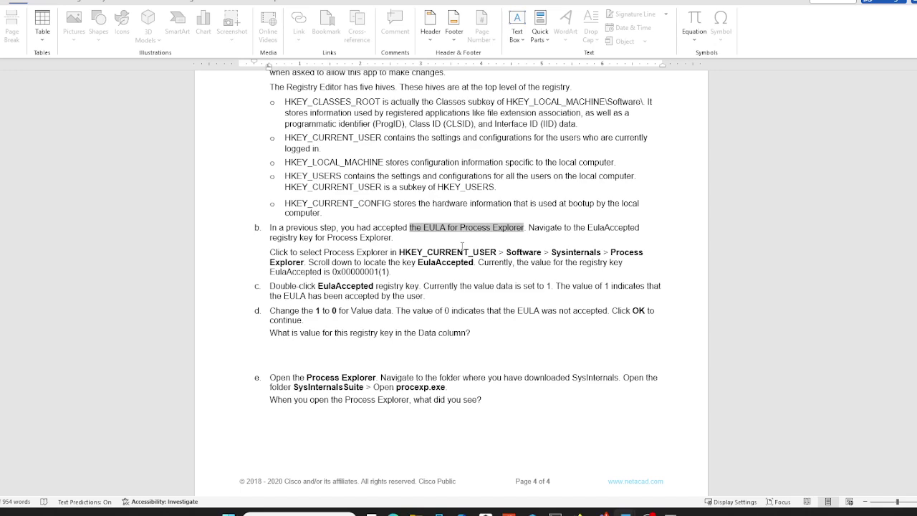
pyautogui.scroll(4, 453, 243)
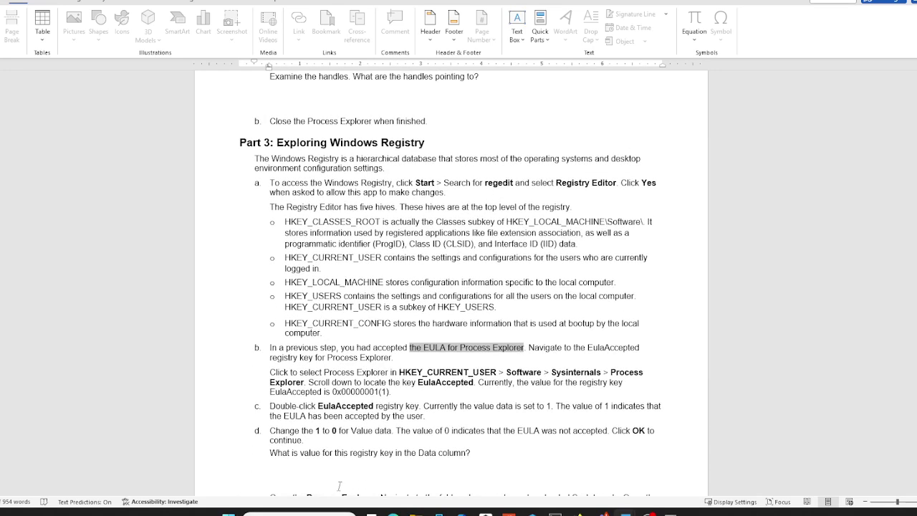
pyautogui.click(337, 513)
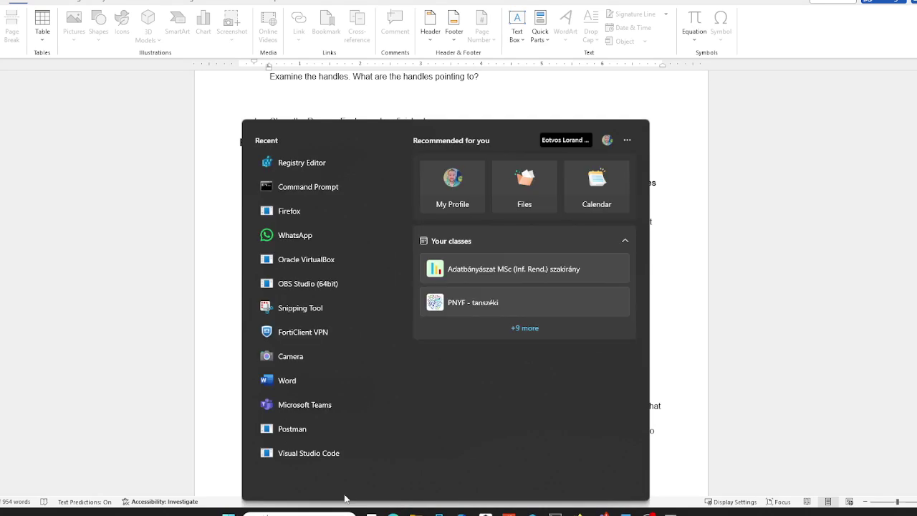
# - Launch Registry Editor via a 'reged' search and collapse the tree to HKEY_CURRENT_USER
pyautogui.write('reged')
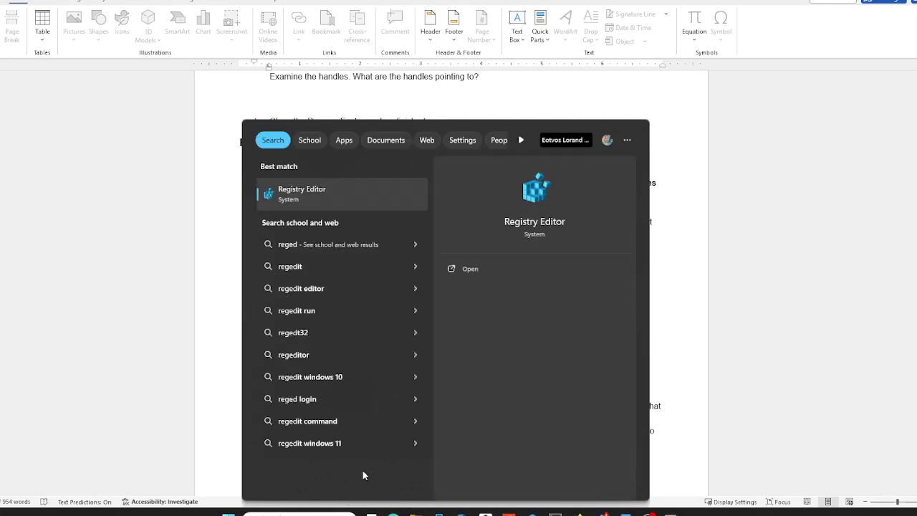
pyautogui.click(290, 194)
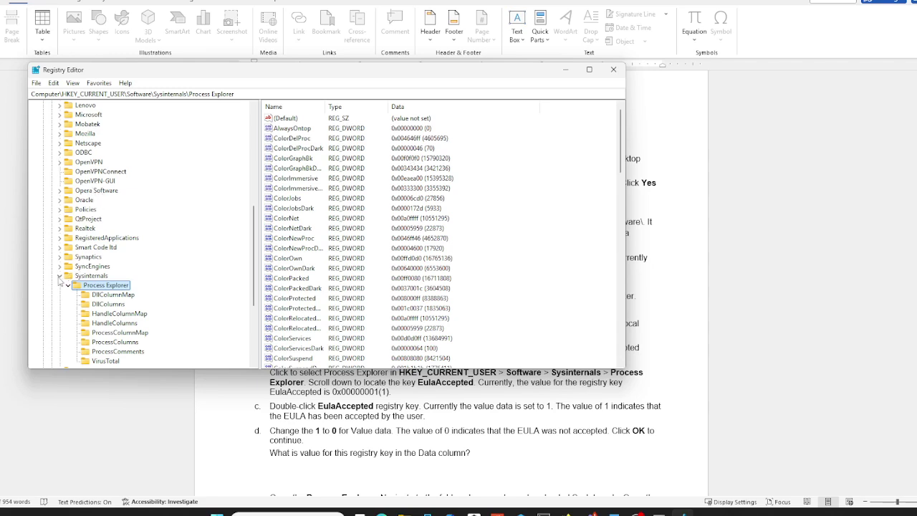
pyautogui.click(63, 281)
pyautogui.scroll(2, 69, 242)
pyautogui.click(42, 124)
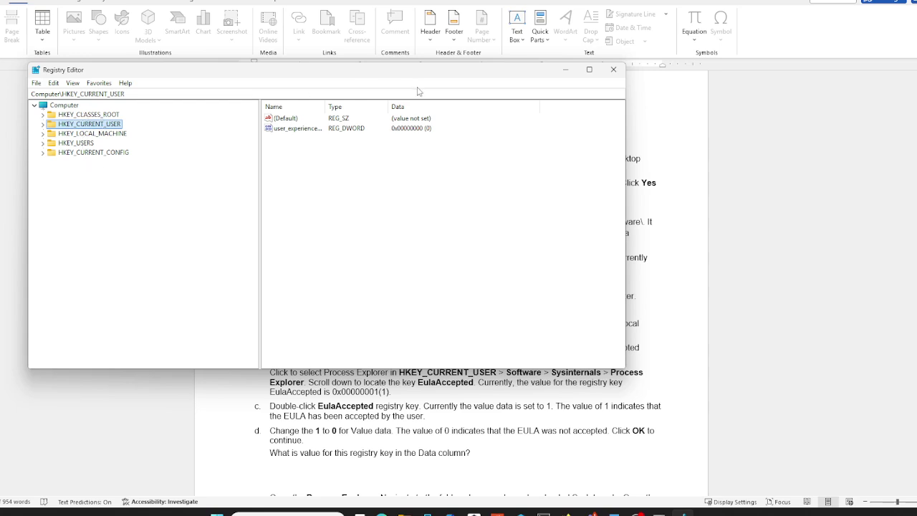
pyautogui.moveTo(395, 74); pyautogui.dragTo(450, 279)
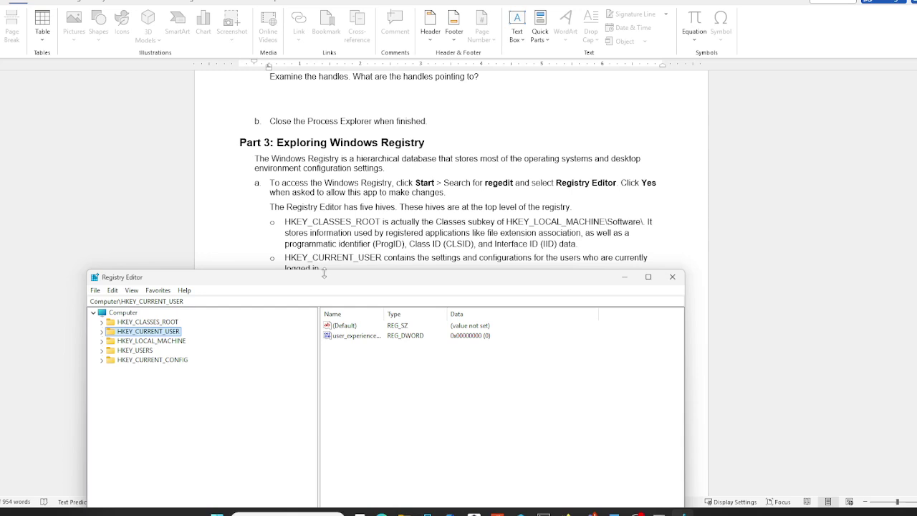
pyautogui.moveTo(326, 279); pyautogui.dragTo(339, 326)
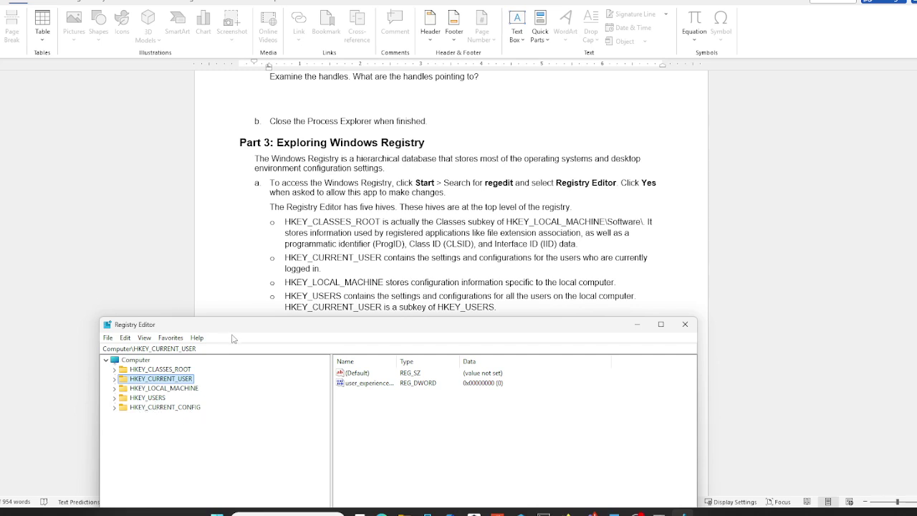
pyautogui.moveTo(237, 329); pyautogui.dragTo(235, 418)
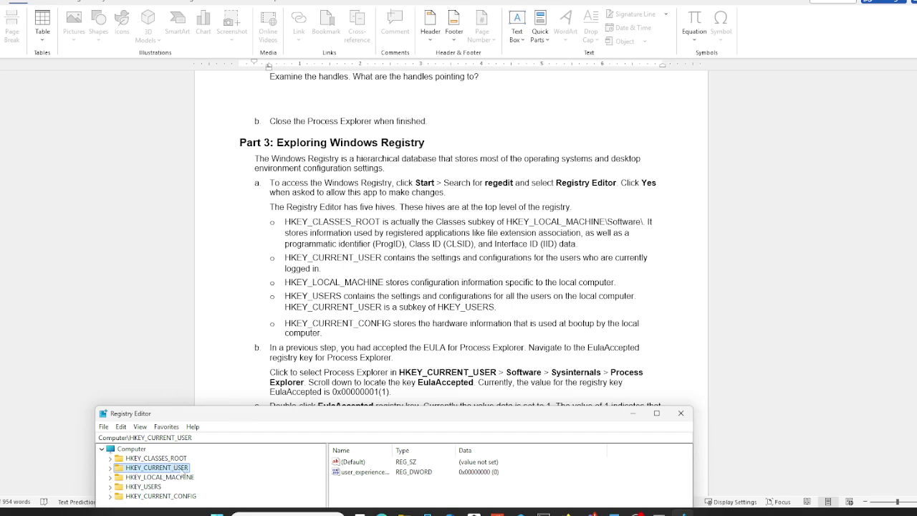
pyautogui.moveTo(222, 416); pyautogui.dragTo(129, 49)
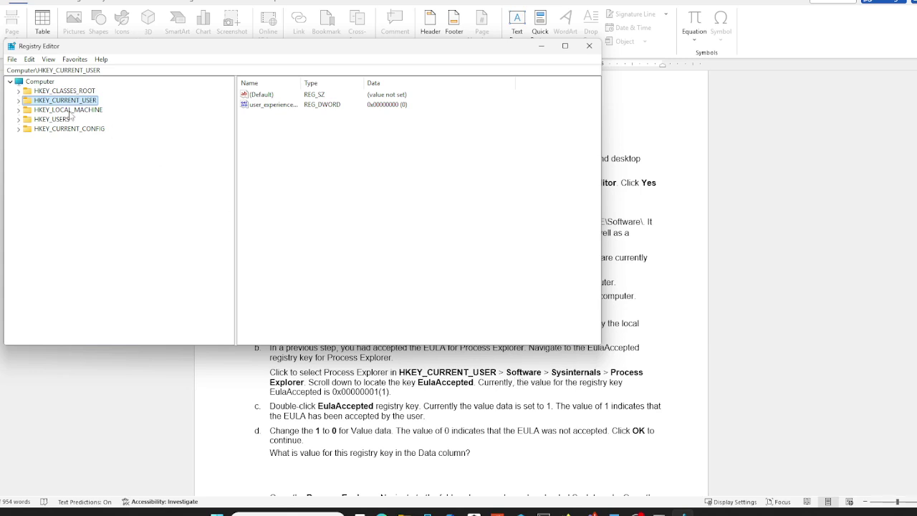
# - Navigate to HKEY_CURRENT_USER\Software\Sysinternals\Process Explorer to list its REG_DWORD values
pyautogui.click(20, 101)
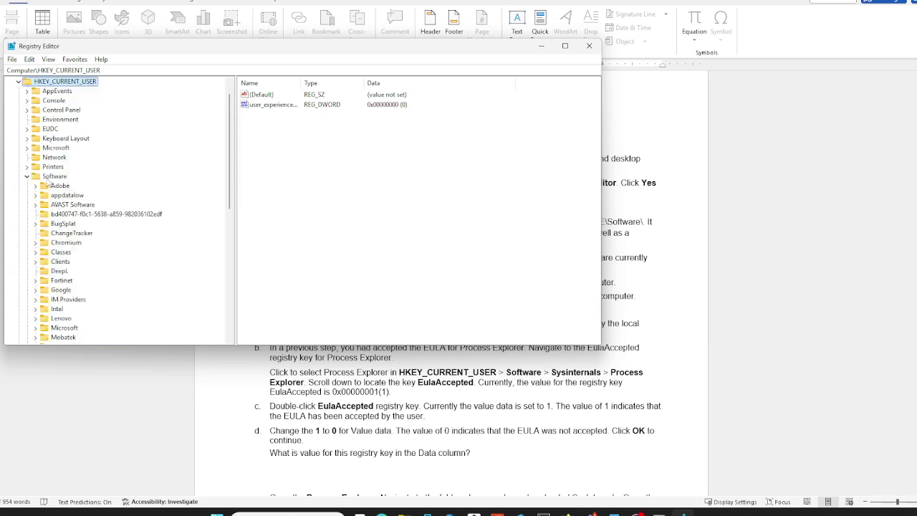
pyautogui.click(27, 176)
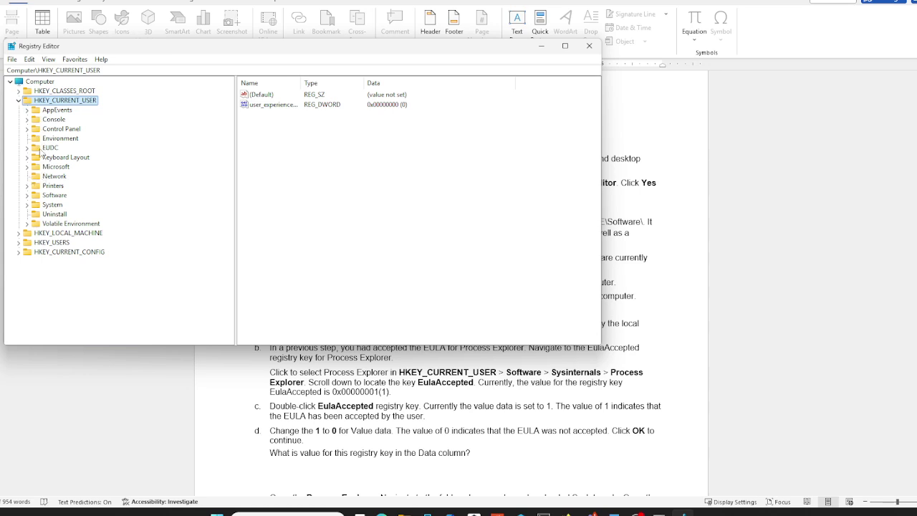
pyautogui.click(26, 196)
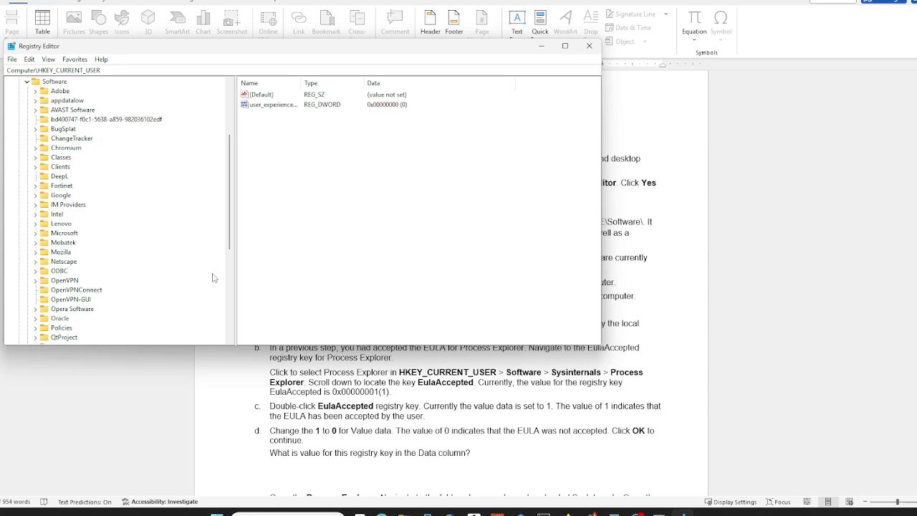
pyautogui.scroll(-7, 79, 258)
pyautogui.scroll(1, 71, 270)
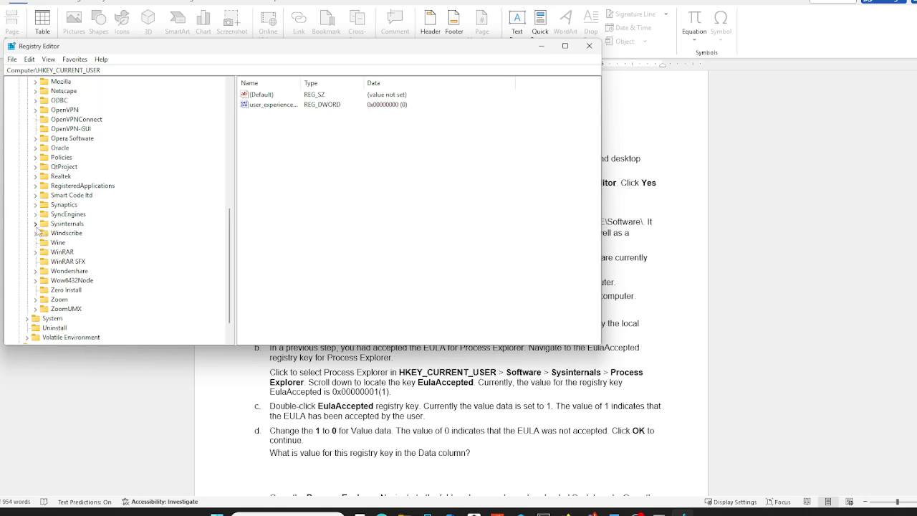
pyautogui.click(35, 224)
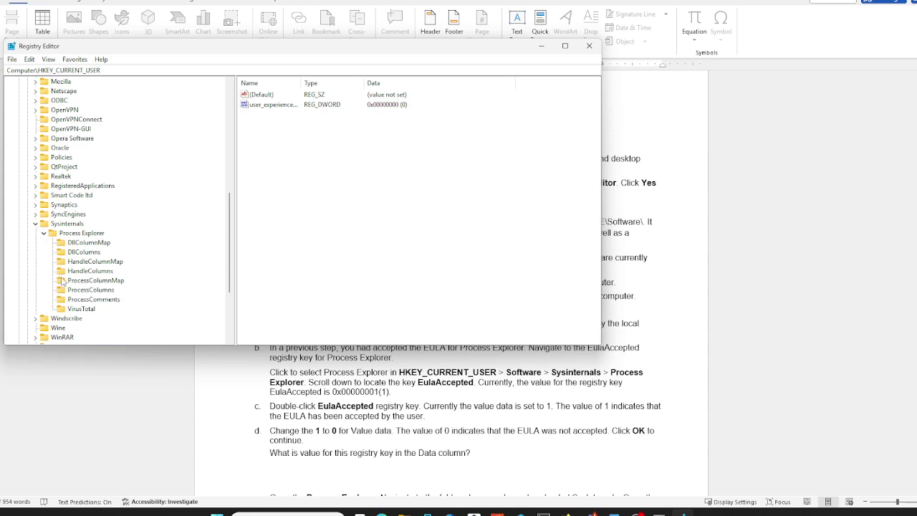
pyautogui.click(68, 236)
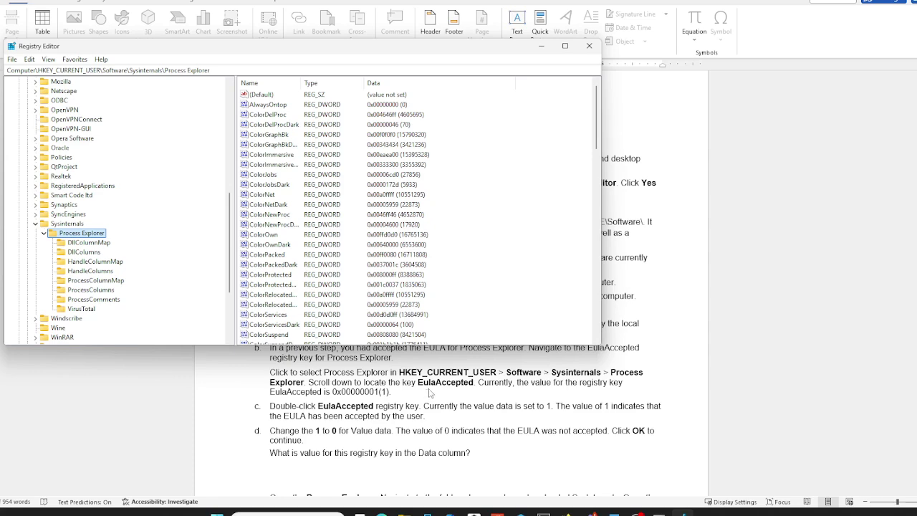
# - Change the EulaAccepted value data from 1 to 0
pyautogui.scroll(-4, 331, 247)
pyautogui.scroll(-10, 331, 247)
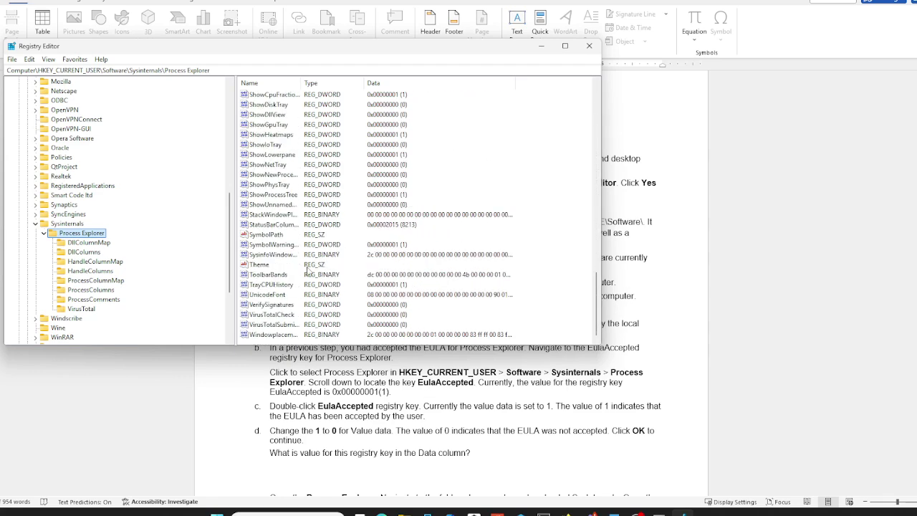
pyautogui.scroll(8, 271, 225)
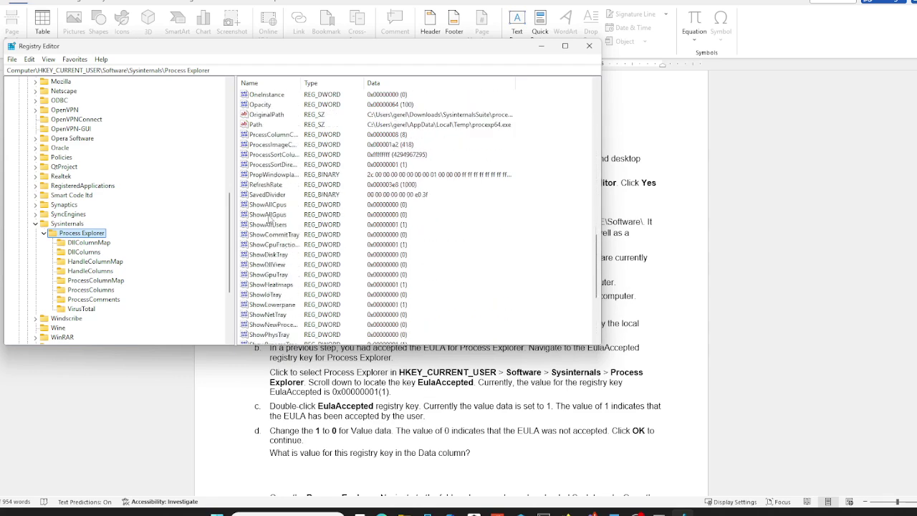
pyautogui.scroll(12, 273, 236)
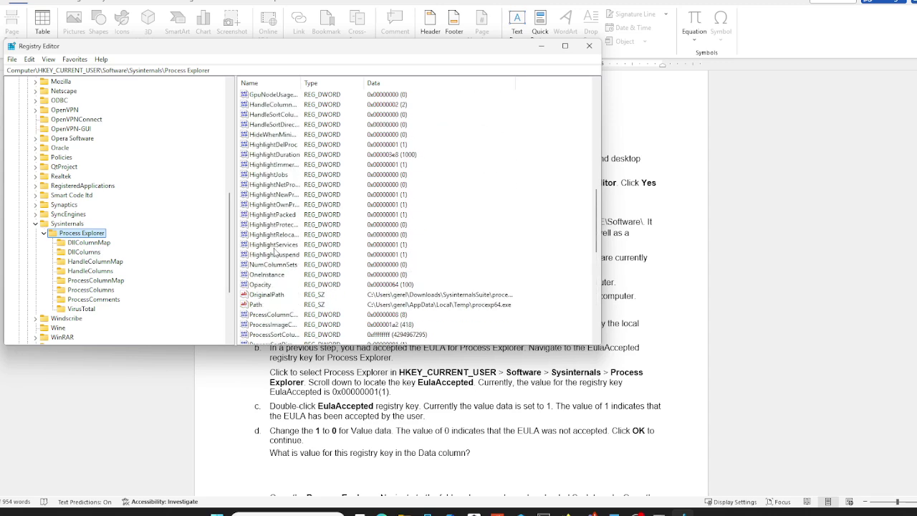
pyautogui.scroll(3, 277, 258)
pyautogui.scroll(-6, 276, 243)
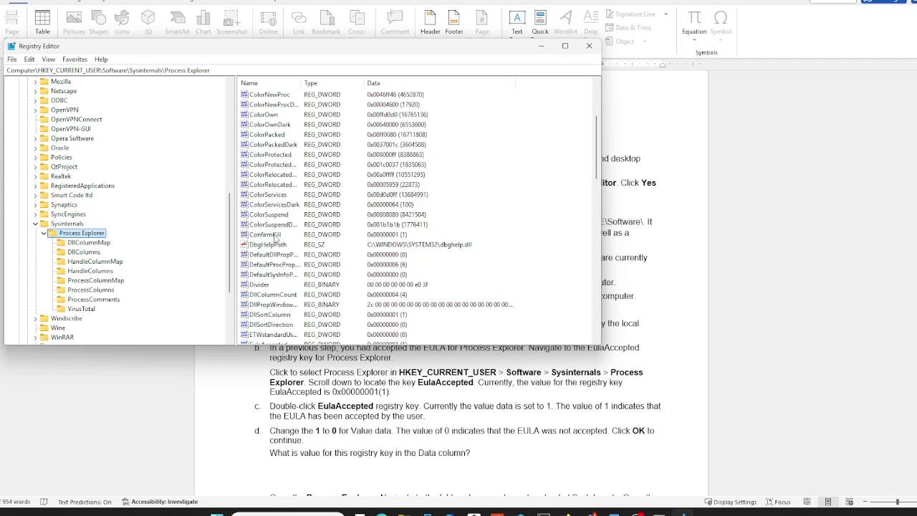
pyautogui.click(263, 316)
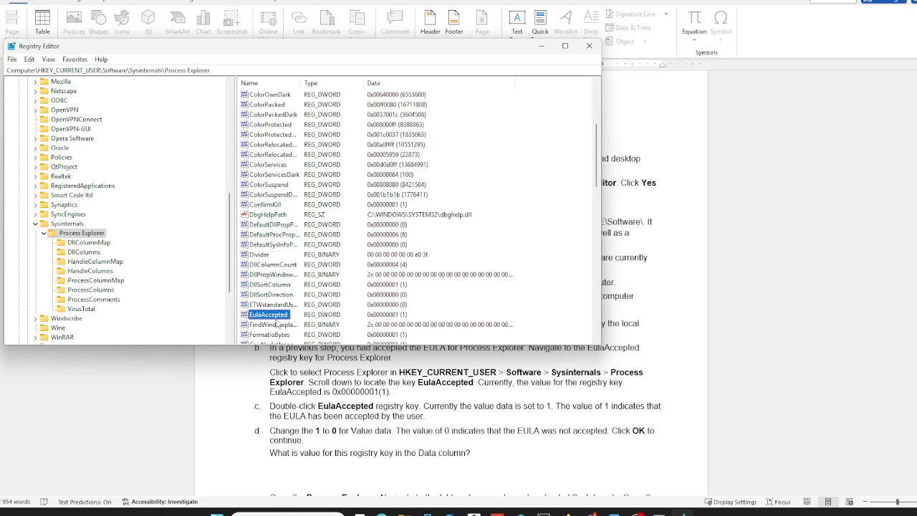
pyautogui.doubleClick(271, 315)
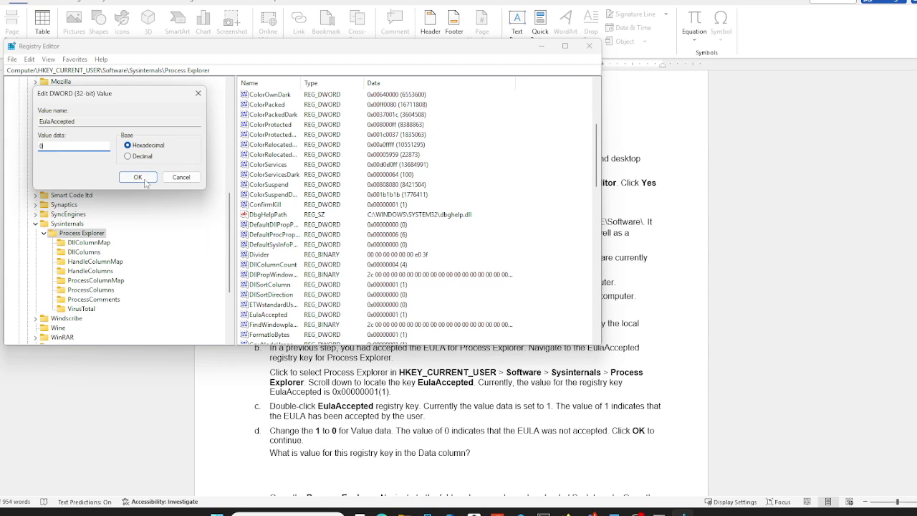
pyautogui.click(138, 178)
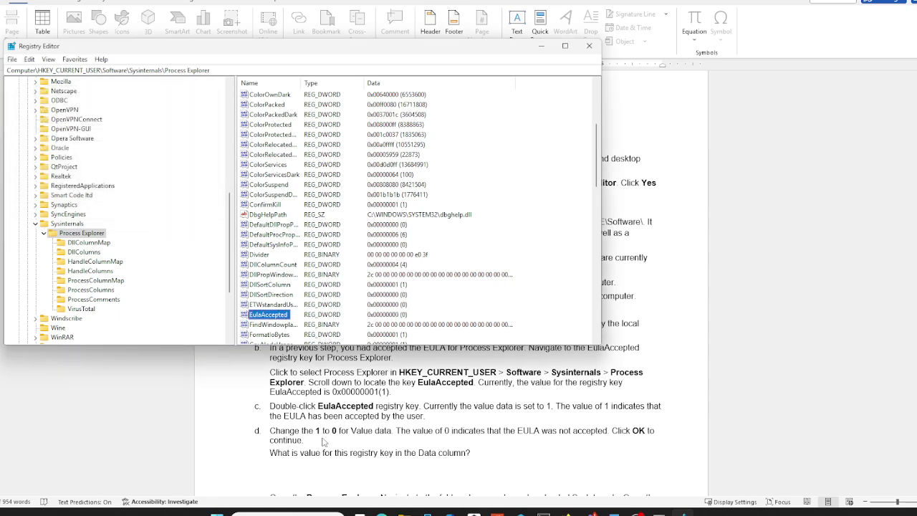
# - Scroll further through the Word lab document, then minimize the Word window
pyautogui.scroll(-1, 341, 452)
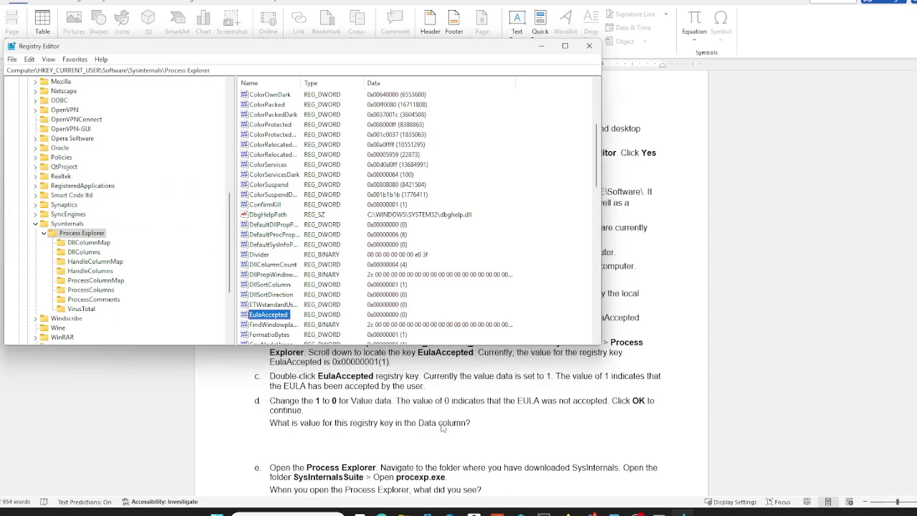
pyautogui.scroll(-1, 443, 428)
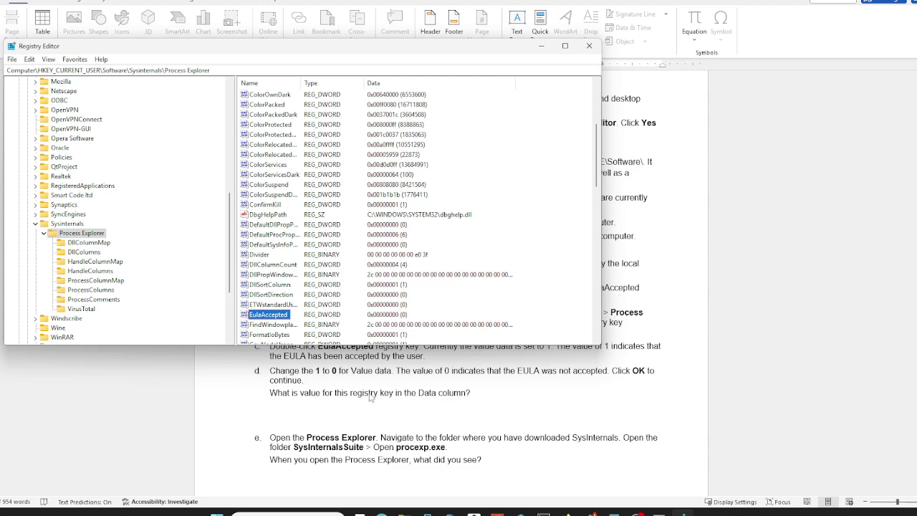
pyautogui.scroll(-1, 412, 396)
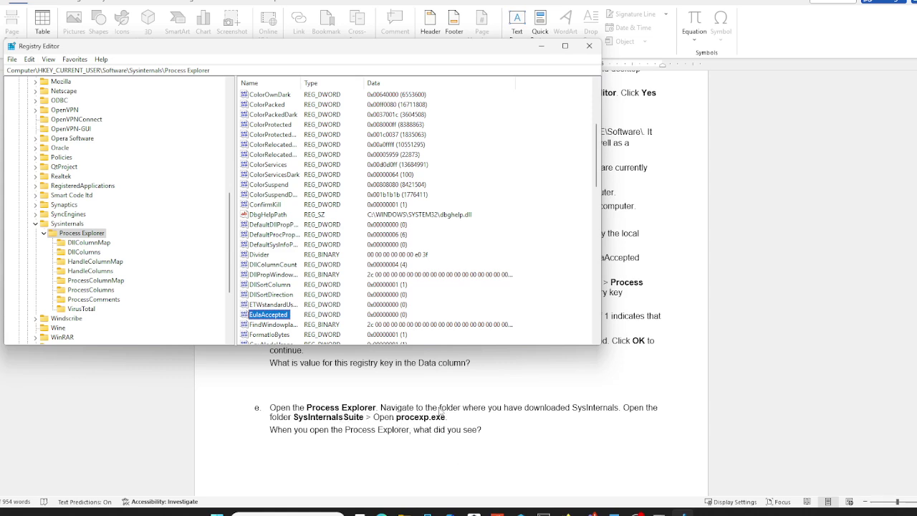
pyautogui.scroll(-2, 438, 468)
pyautogui.moveTo(403, 515)
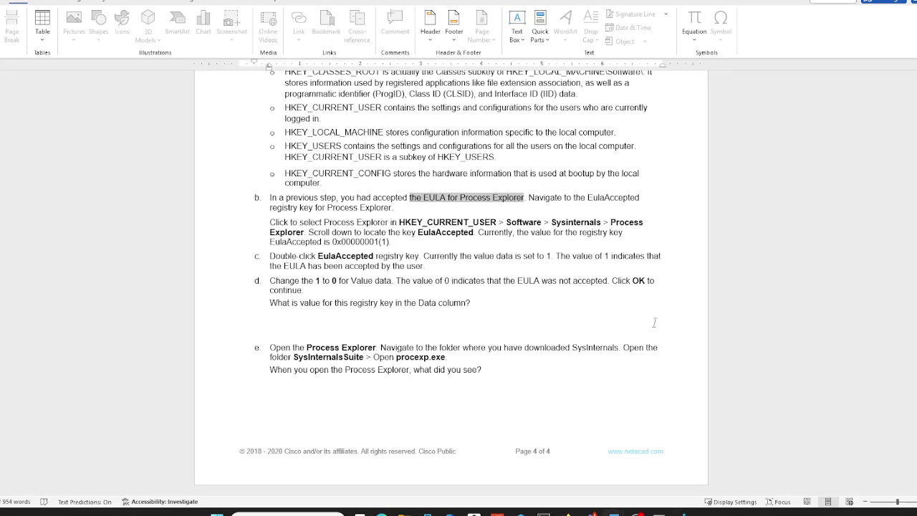
pyautogui.click(612, 515)
pyautogui.press('super+Down')
pyautogui.press('super+Down')
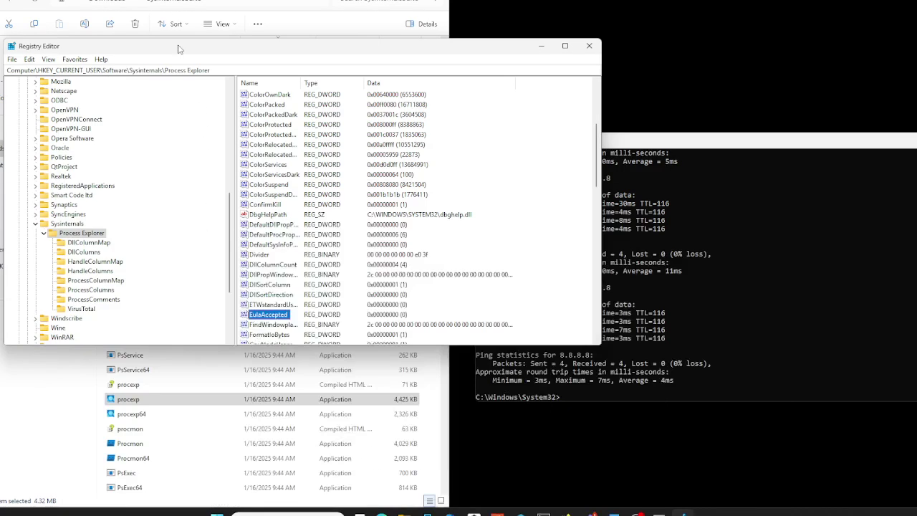
# - Relaunch procexp from the SysinternalsSuite folder and agree to the Sysinternals license terms
pyautogui.click(295, 3)
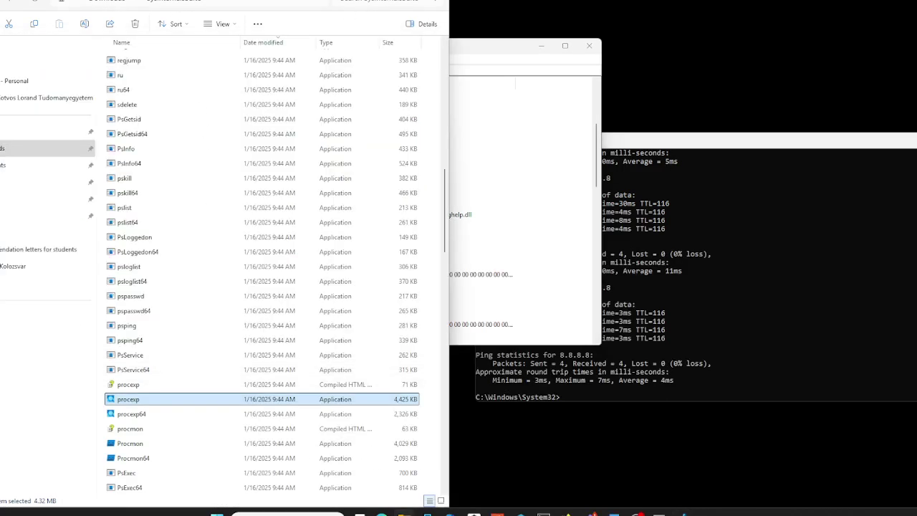
pyautogui.doubleClick(128, 399)
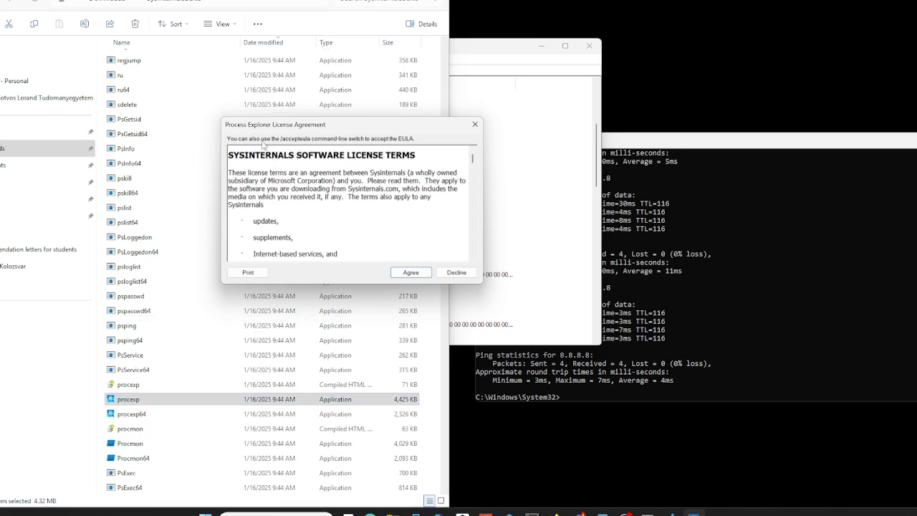
pyautogui.click(410, 274)
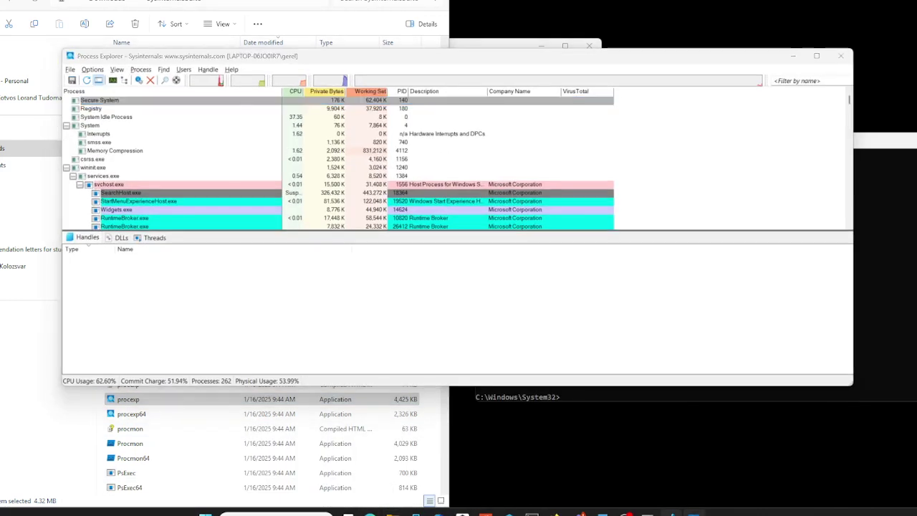
# - In Registry Editor, reload the Process Explorer key by reselecting it under Sysinternals
pyautogui.click(672, 510)
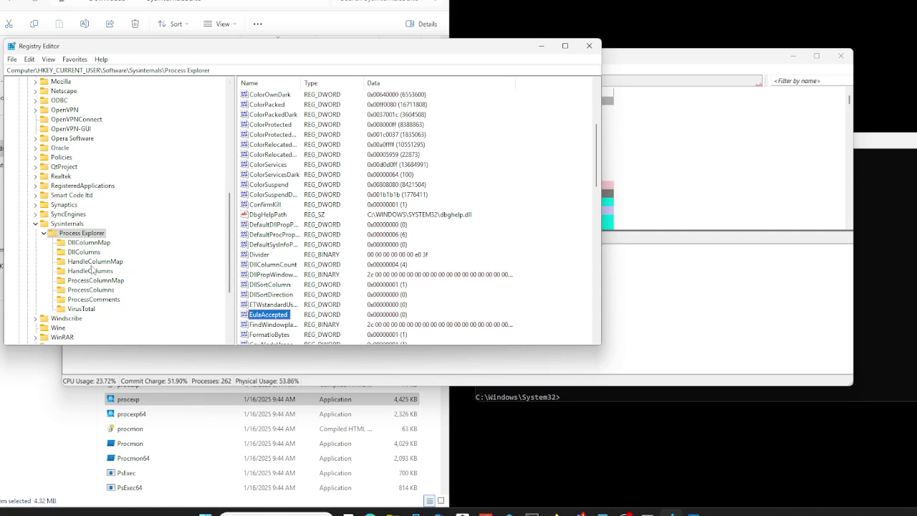
pyautogui.click(69, 225)
pyautogui.click(64, 235)
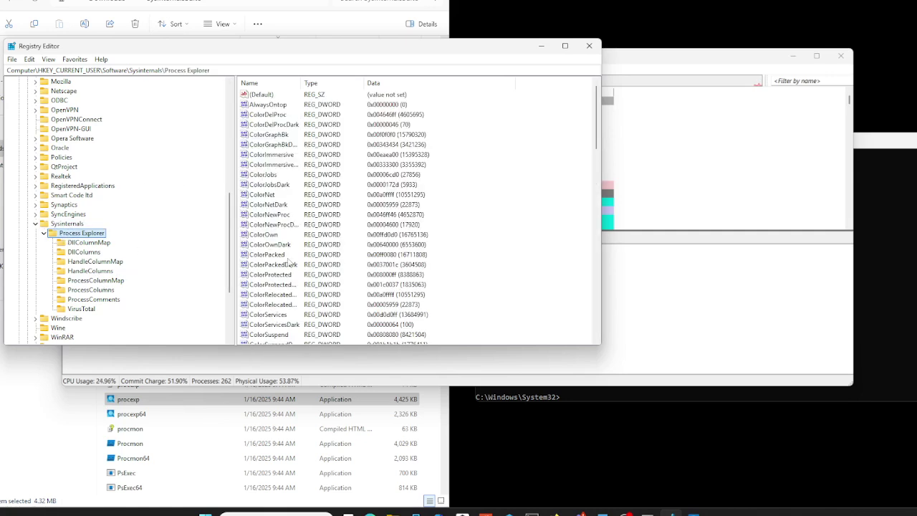
# - Confirm EulaAccepted now reads 0x00000001 (1), then return to Process Explorer
pyautogui.scroll(-5, 313, 258)
pyautogui.scroll(-1, 294, 283)
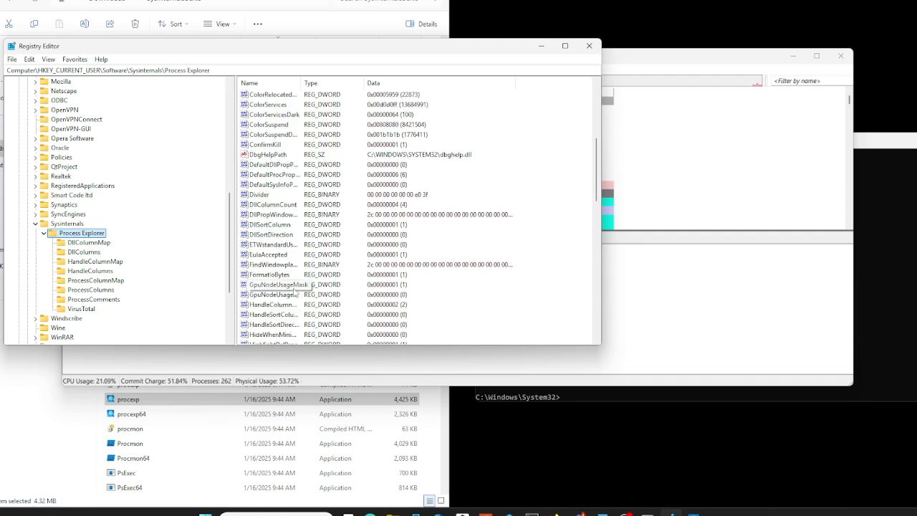
pyautogui.scroll(1, 308, 266)
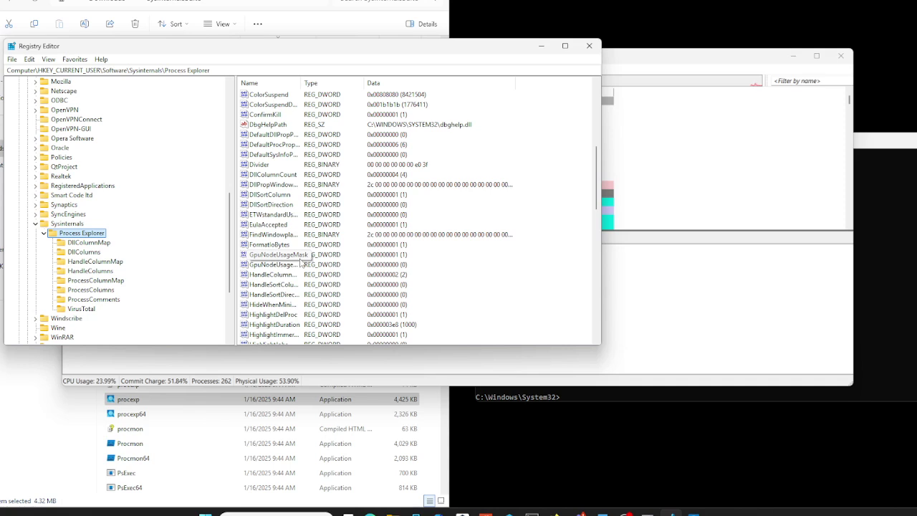
pyautogui.scroll(-7, 285, 278)
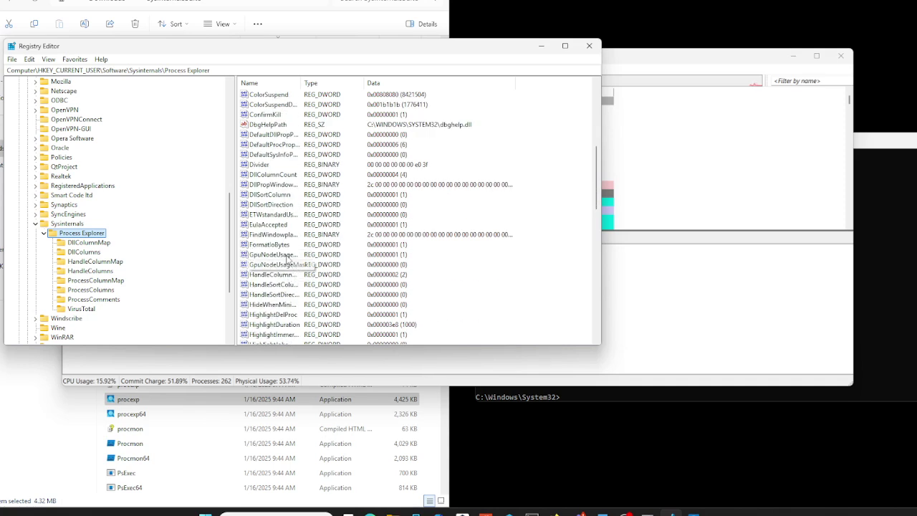
pyautogui.scroll(-3, 287, 259)
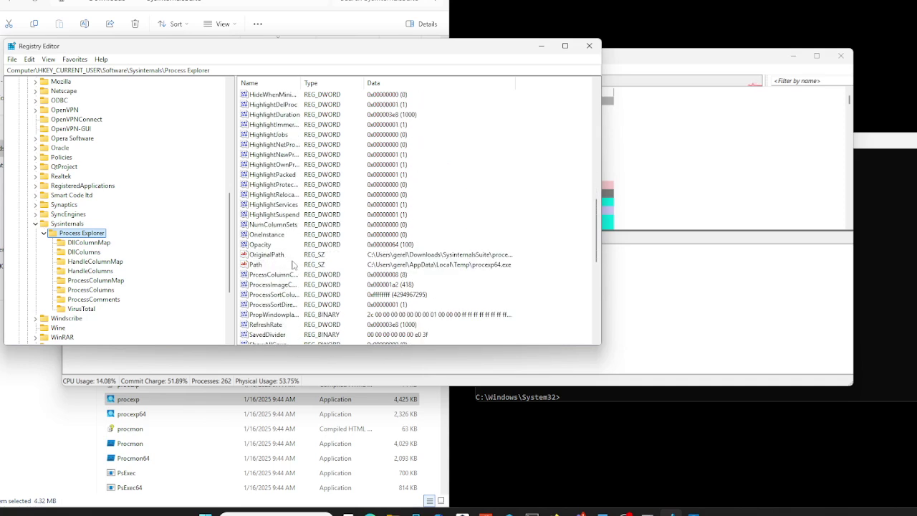
pyautogui.scroll(-3, 290, 287)
pyautogui.scroll(4, 286, 273)
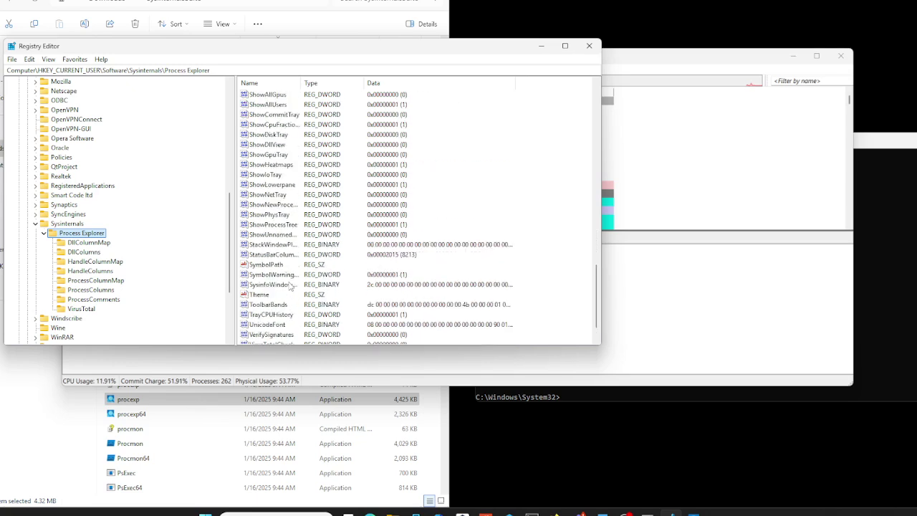
pyautogui.scroll(9, 276, 199)
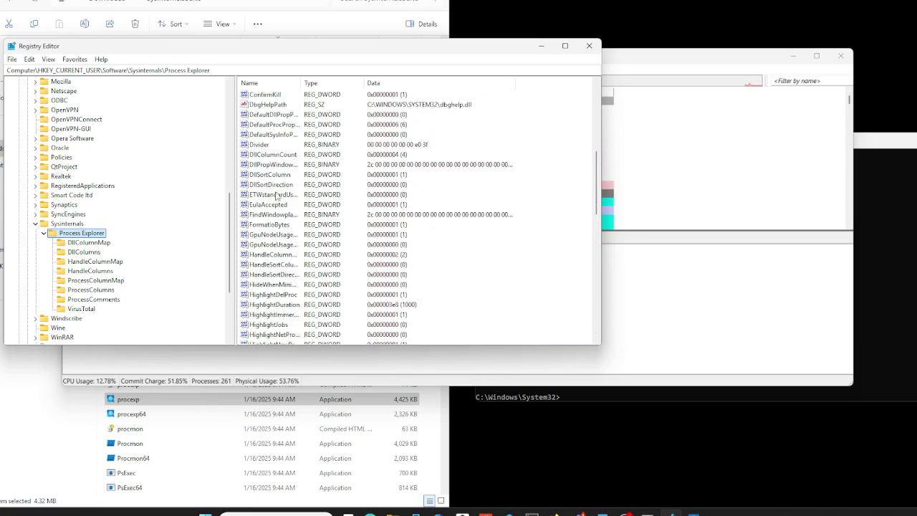
pyautogui.scroll(-1, 269, 162)
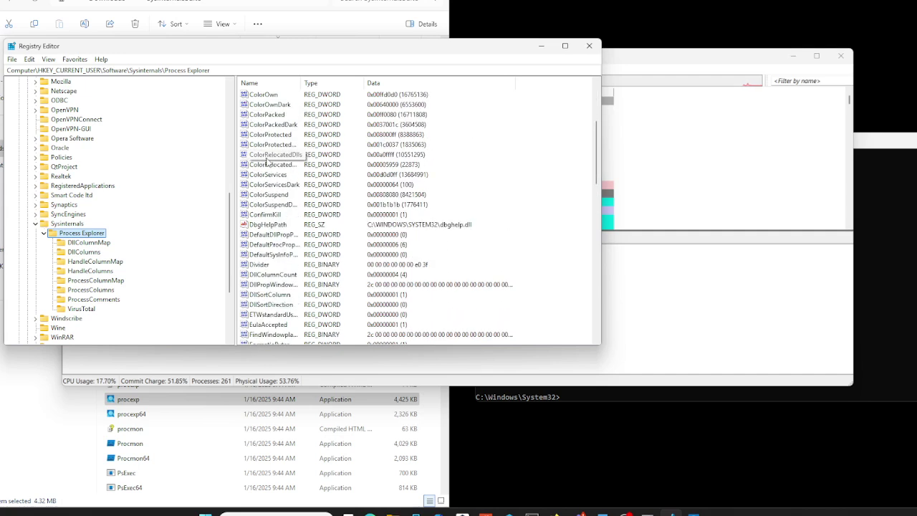
pyautogui.scroll(-1, 283, 210)
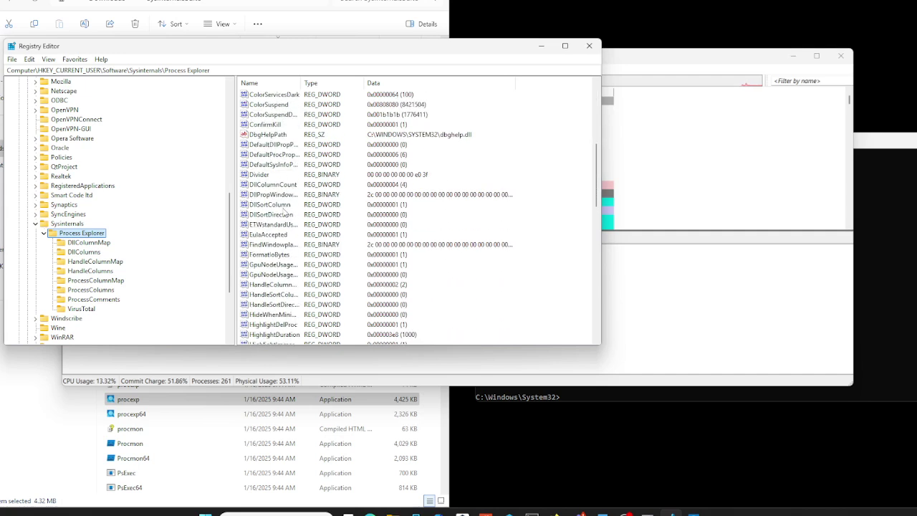
pyautogui.click(269, 234)
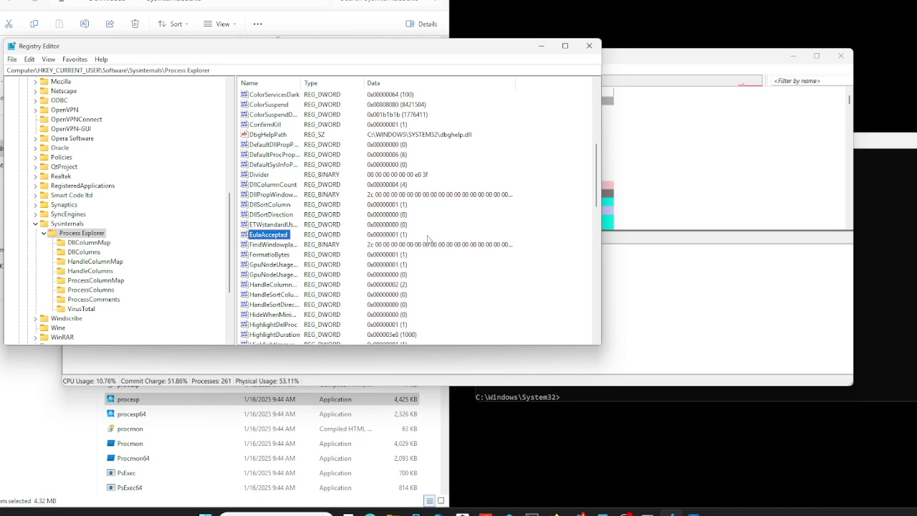
pyautogui.click(250, 358)
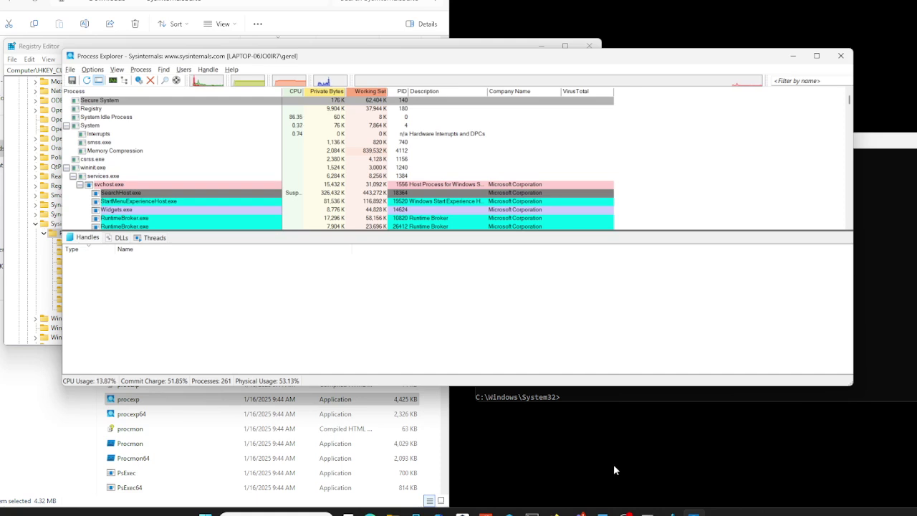
# - Bring the Word lab handout forward and scroll up to its title and Objectives
pyautogui.moveTo(608, 513)
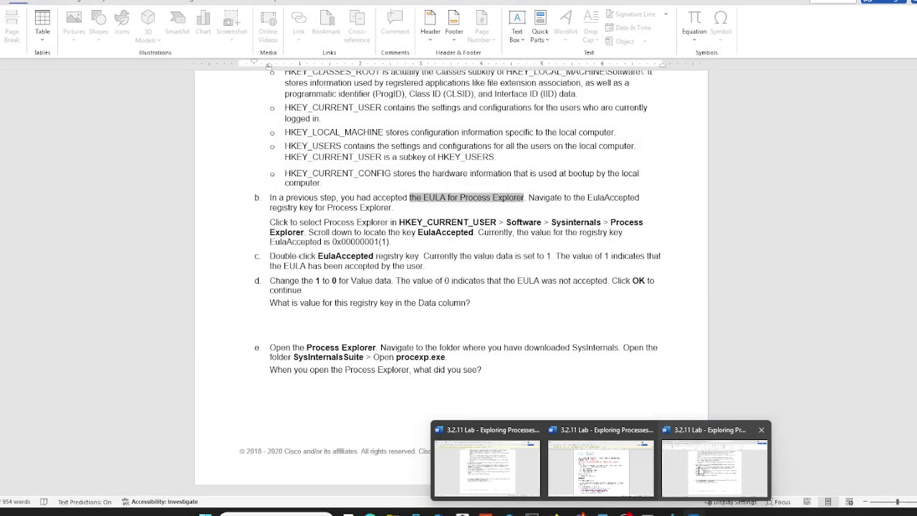
pyautogui.click(702, 470)
pyautogui.scroll(5, 518, 246)
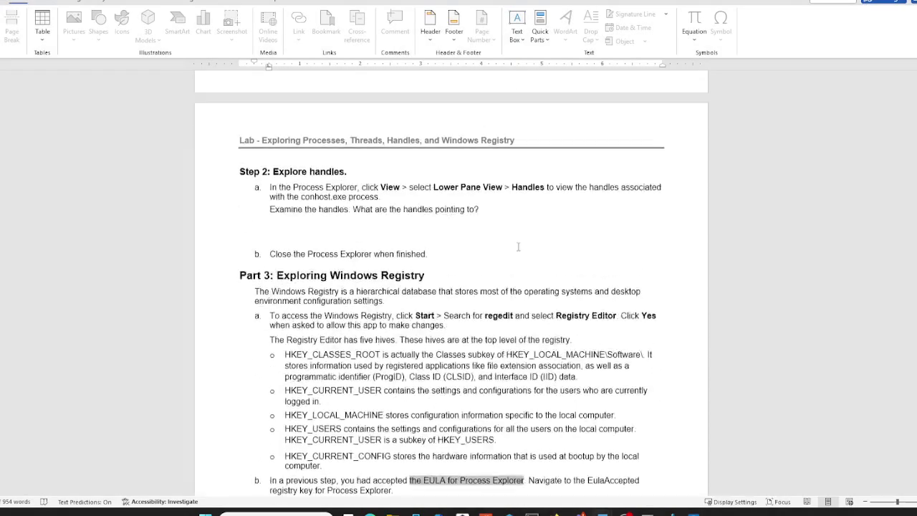
pyautogui.scroll(20, 518, 246)
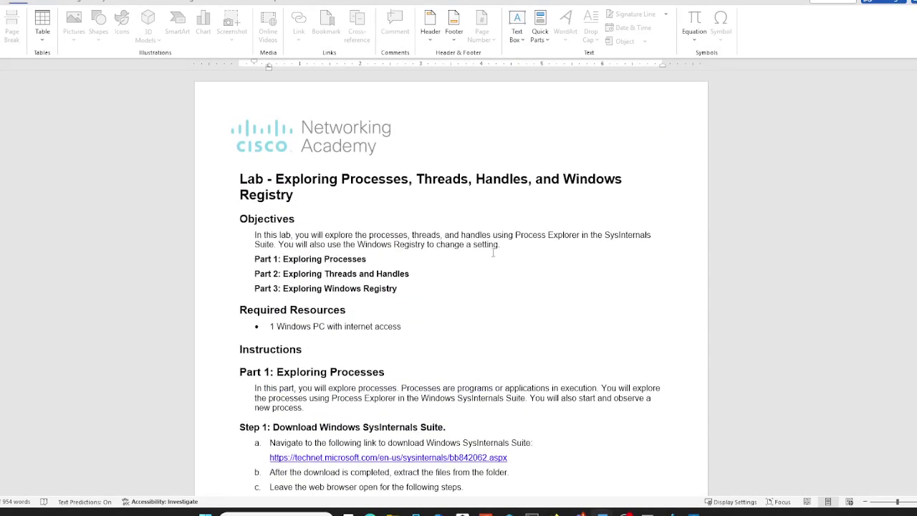